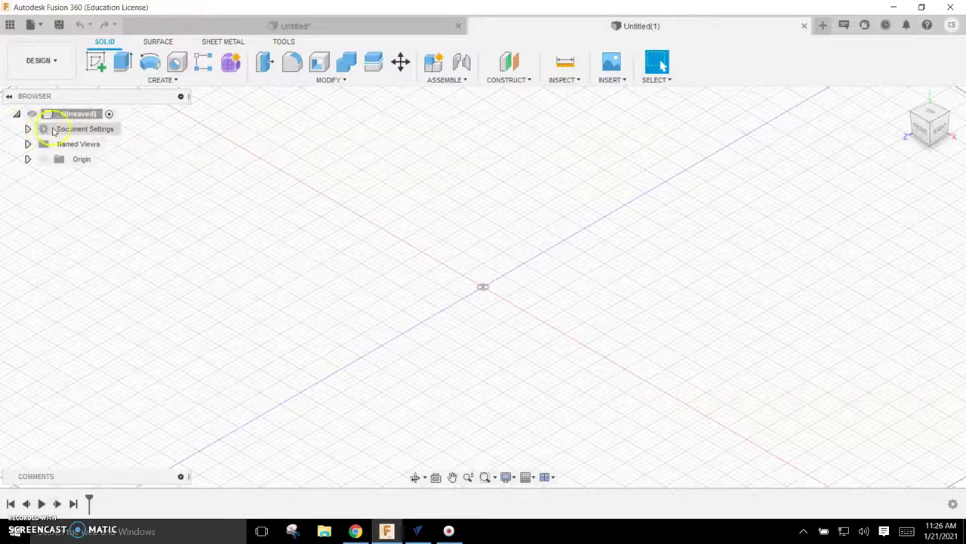
pyautogui.click(28, 130)
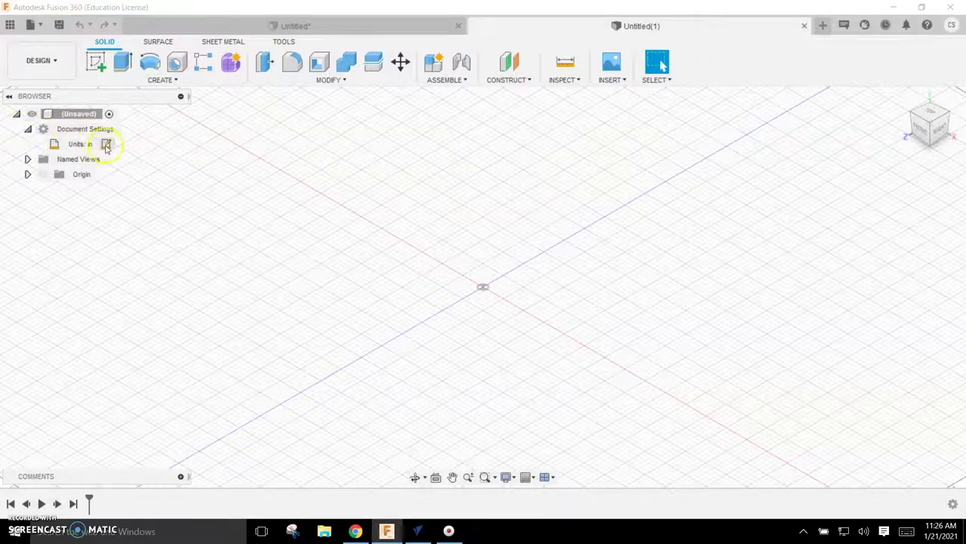
pyautogui.click(107, 144)
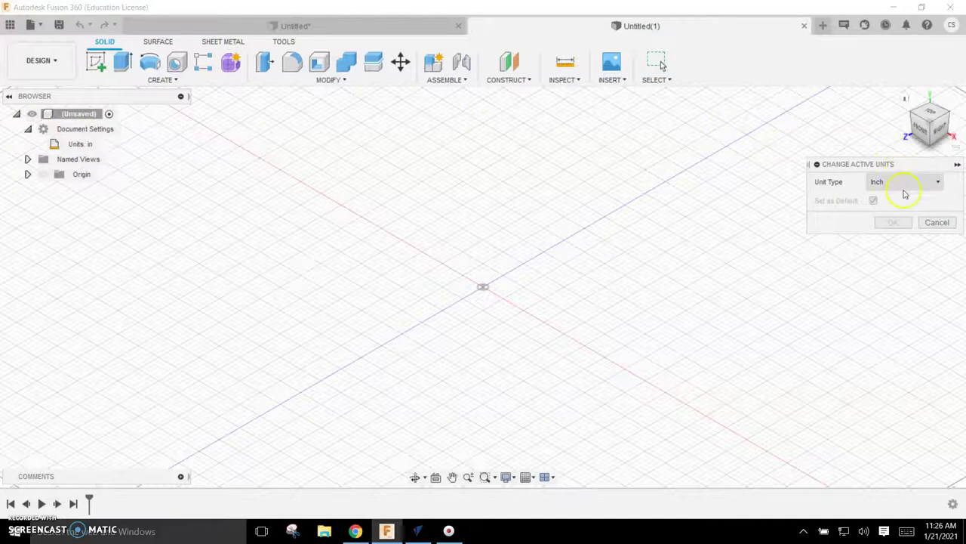
pyautogui.click(933, 185)
pyautogui.click(898, 242)
pyautogui.click(938, 222)
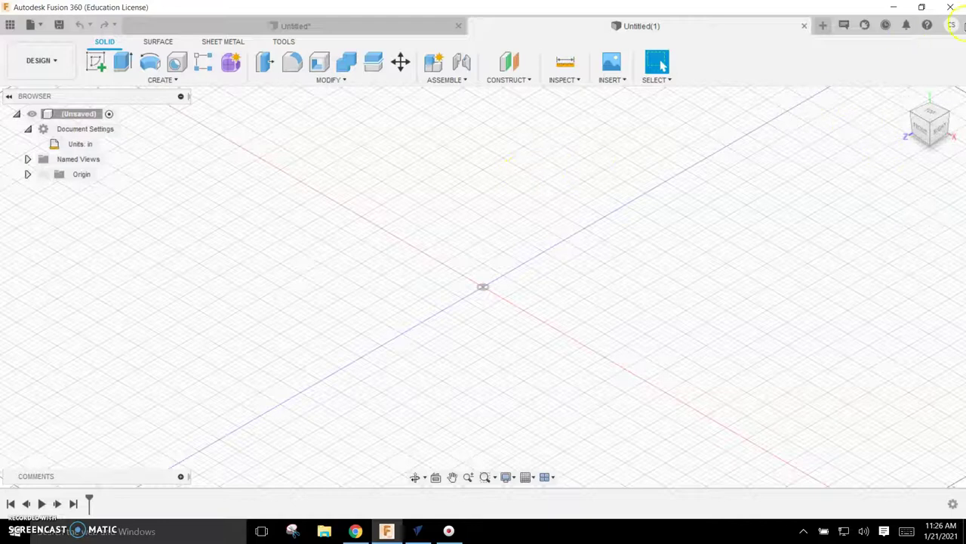
# In the preferences, set the default units for new designs to inches
pyautogui.click(952, 25)
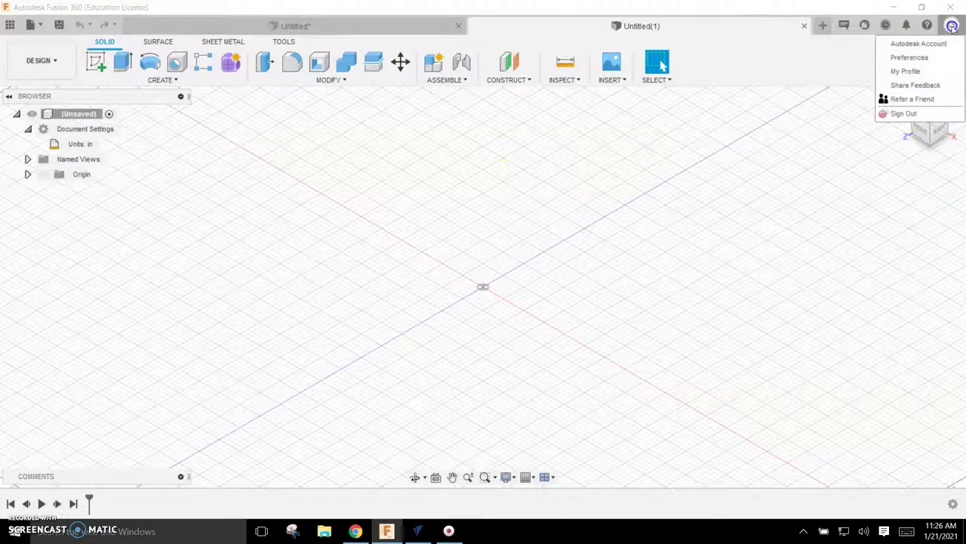
pyautogui.click(914, 59)
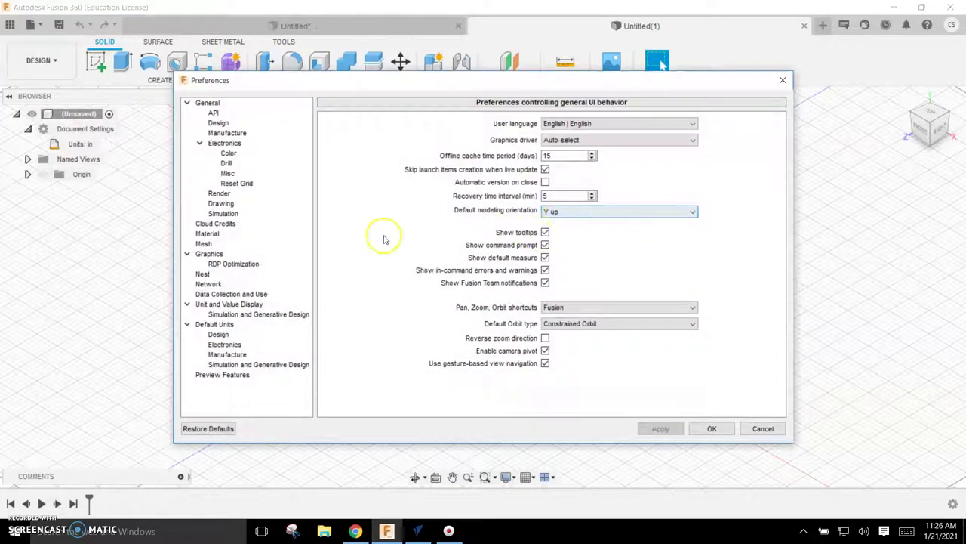
pyautogui.click(217, 335)
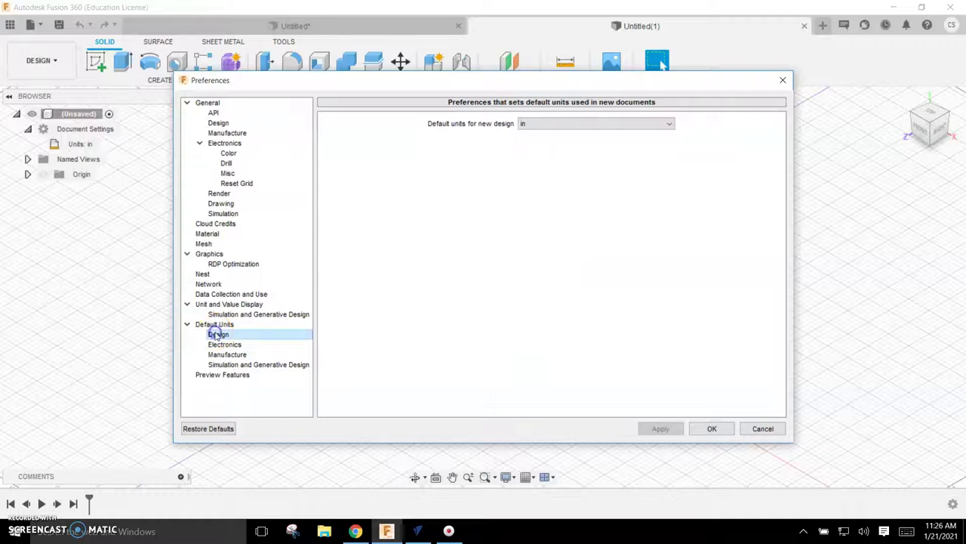
pyautogui.click(560, 125)
pyautogui.click(555, 167)
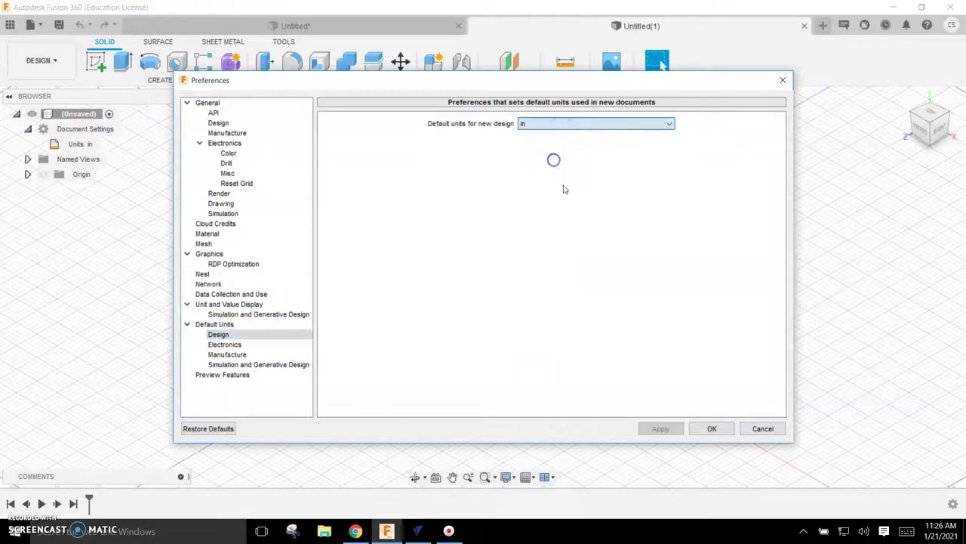
pyautogui.click(709, 428)
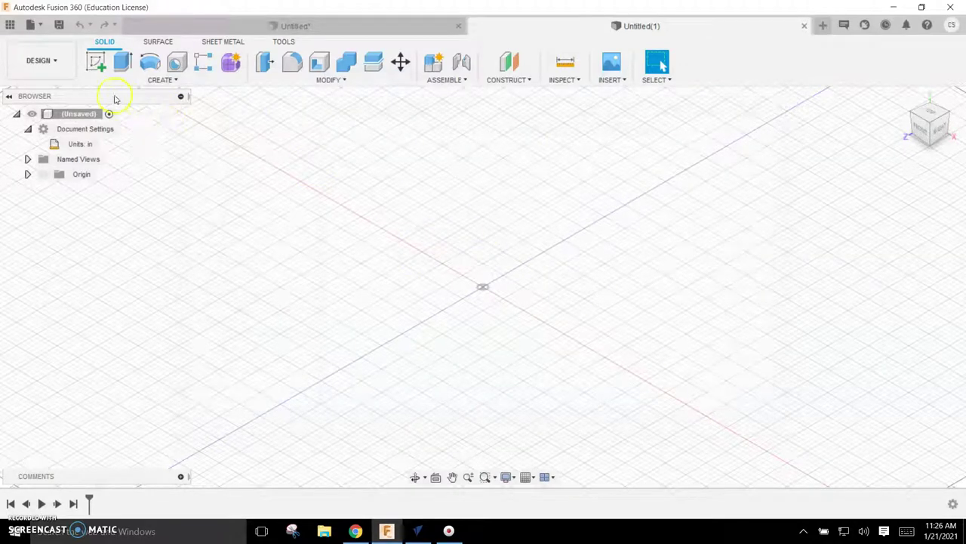
# Start a sketch on the horizontal origin plane and draw a center rectangle centred on the origin
pyautogui.click(97, 64)
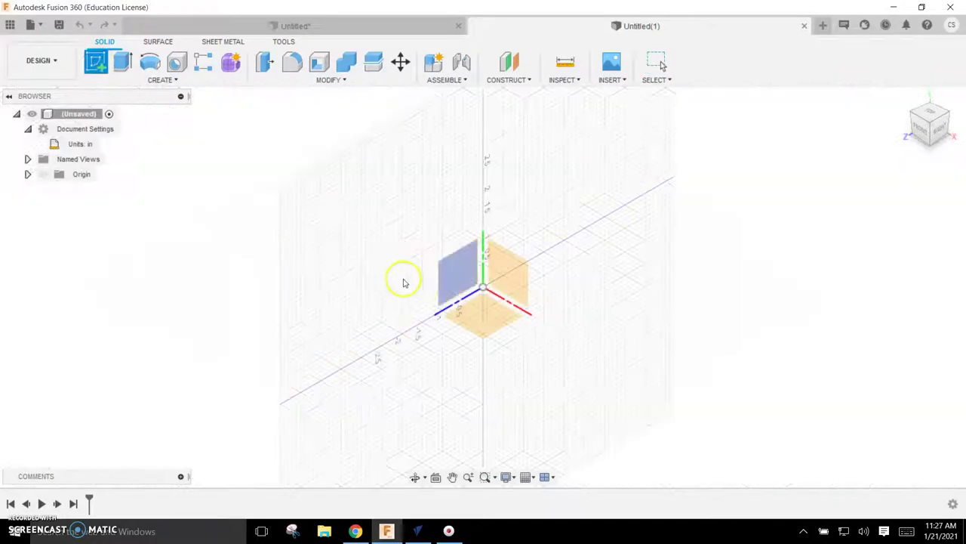
pyautogui.click(483, 330)
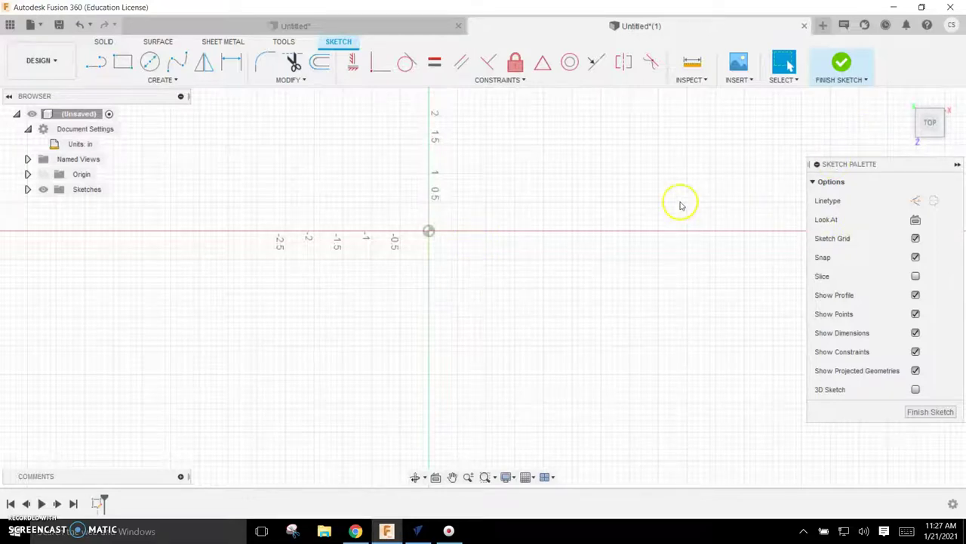
pyautogui.click(124, 64)
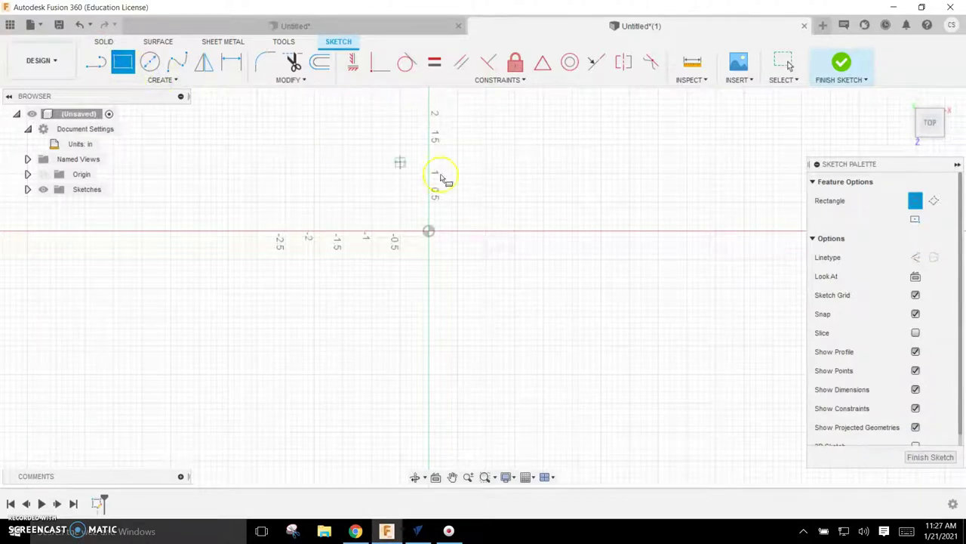
pyautogui.click(916, 221)
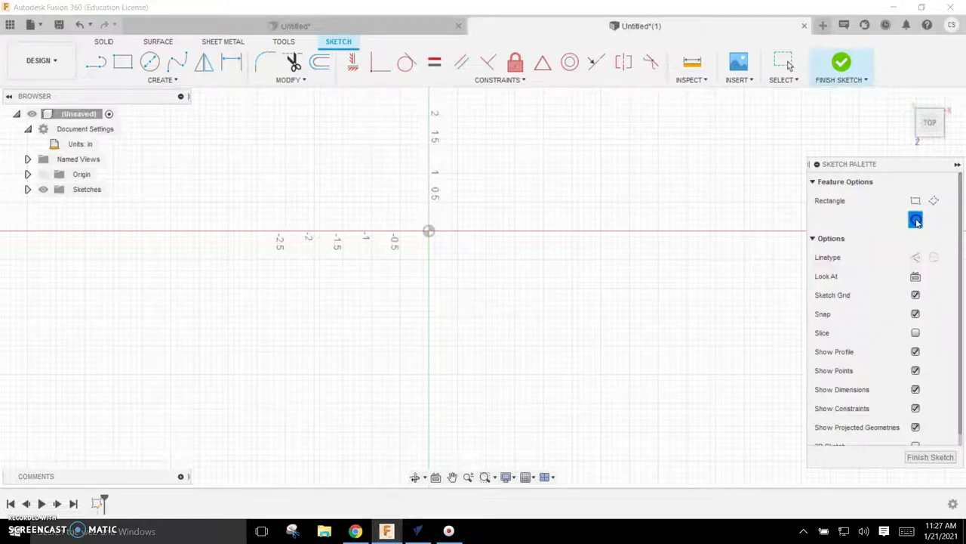
pyautogui.click(429, 232)
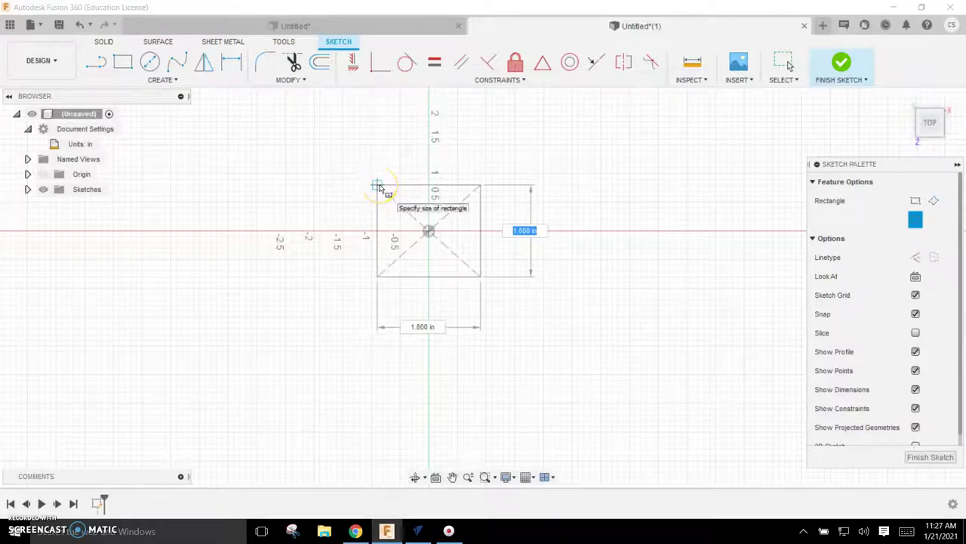
pyautogui.click(360, 167)
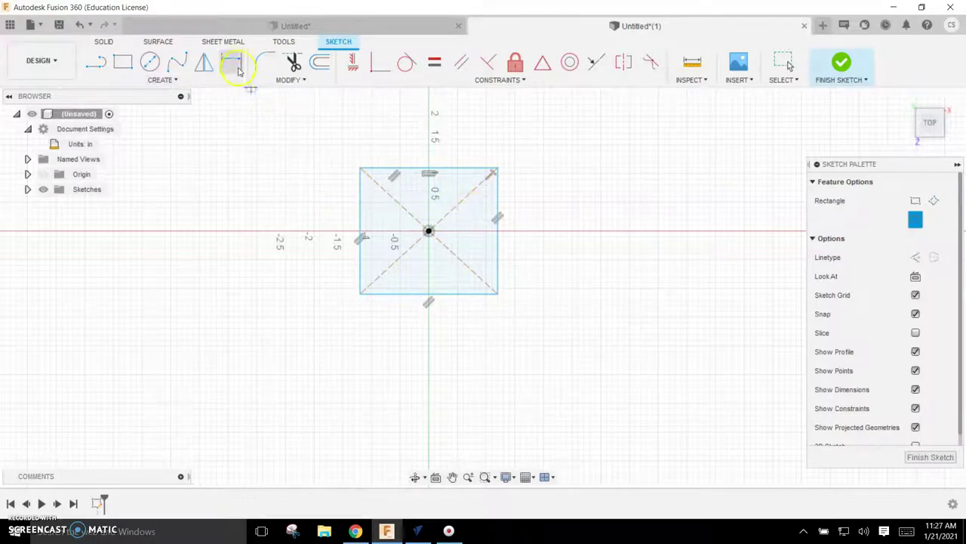
# Dimension the rectangle's upper edge to 1.252 in
pyautogui.click(238, 67)
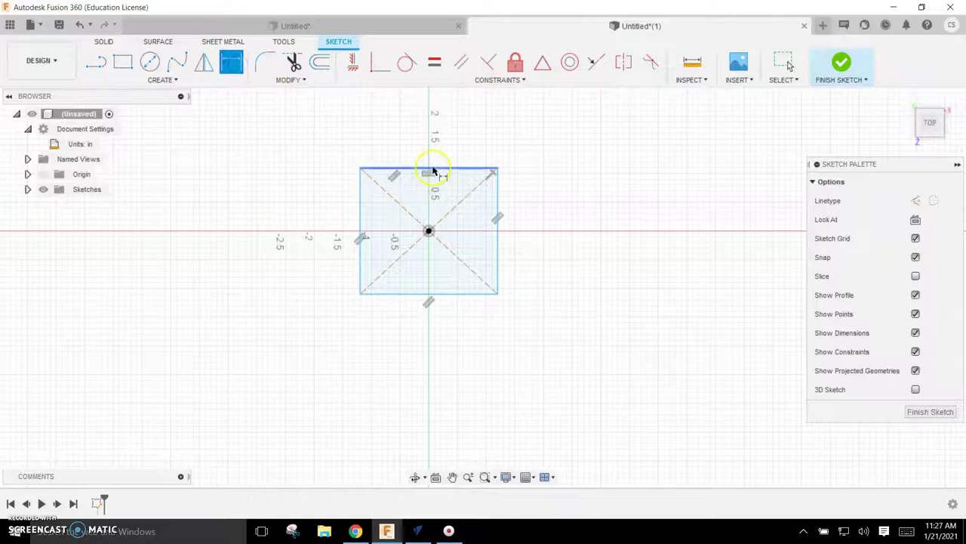
pyautogui.click(432, 168)
pyautogui.click(434, 139)
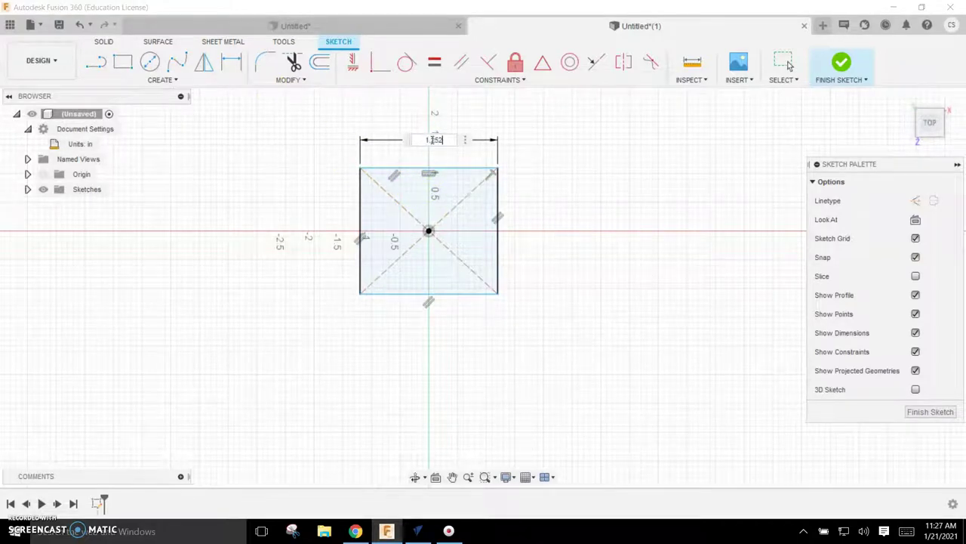
pyautogui.write('1.252')
pyautogui.press('Return')
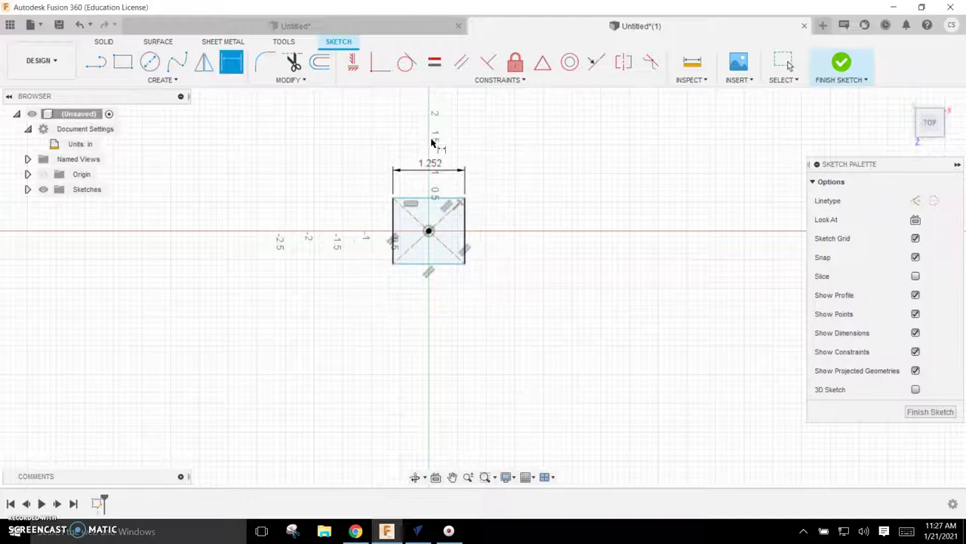
# Dimension the rectangle's vertical side to 1.252 in and finish the sketch
pyautogui.click(465, 224)
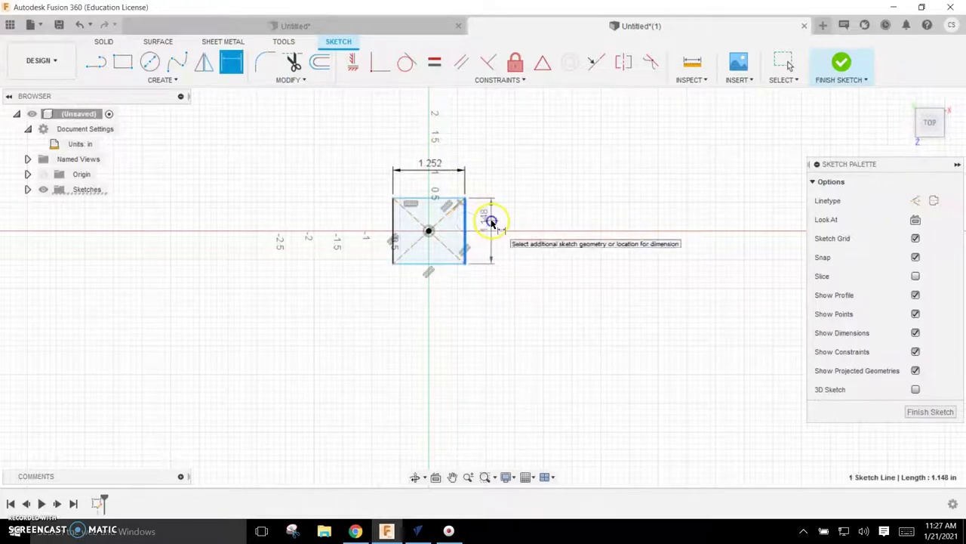
pyautogui.click(491, 220)
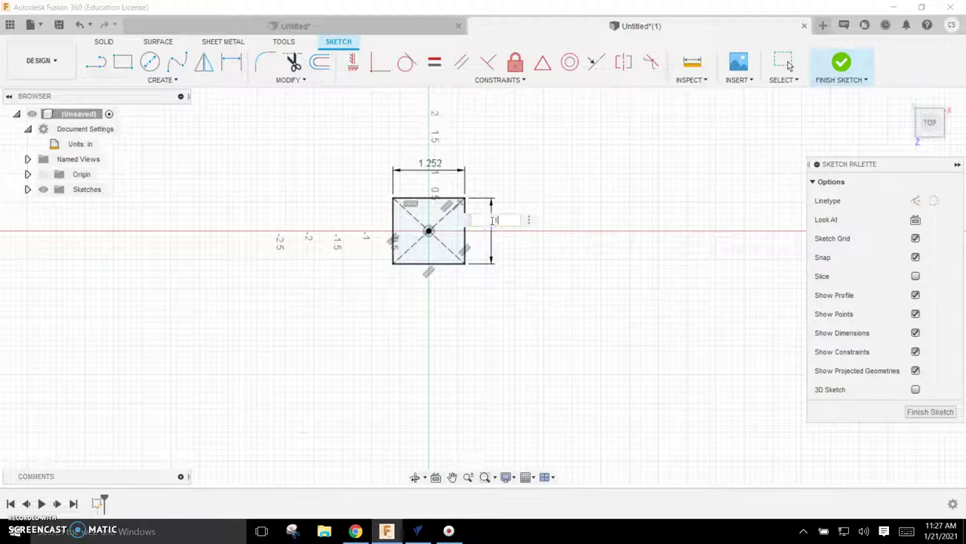
pyautogui.write('1.252')
pyautogui.press('Return')
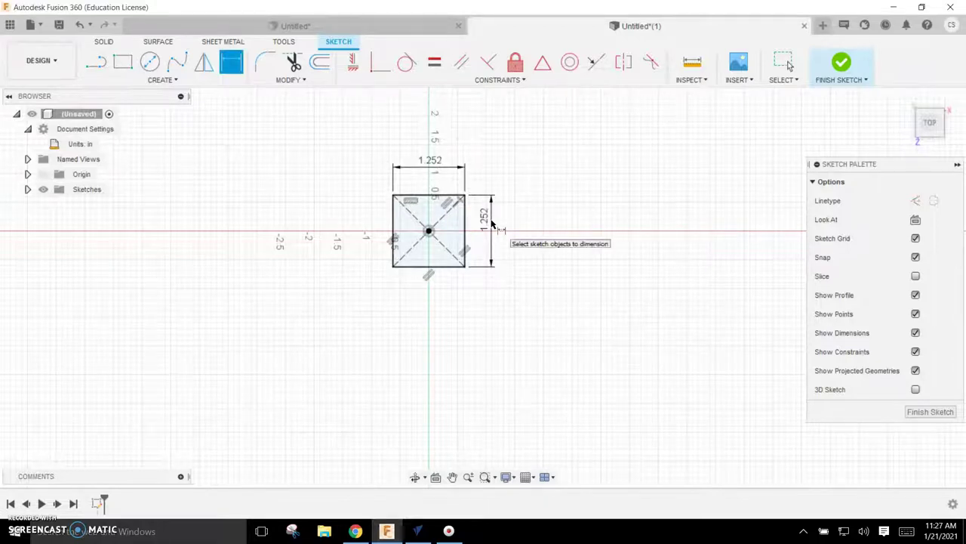
pyautogui.click(429, 240)
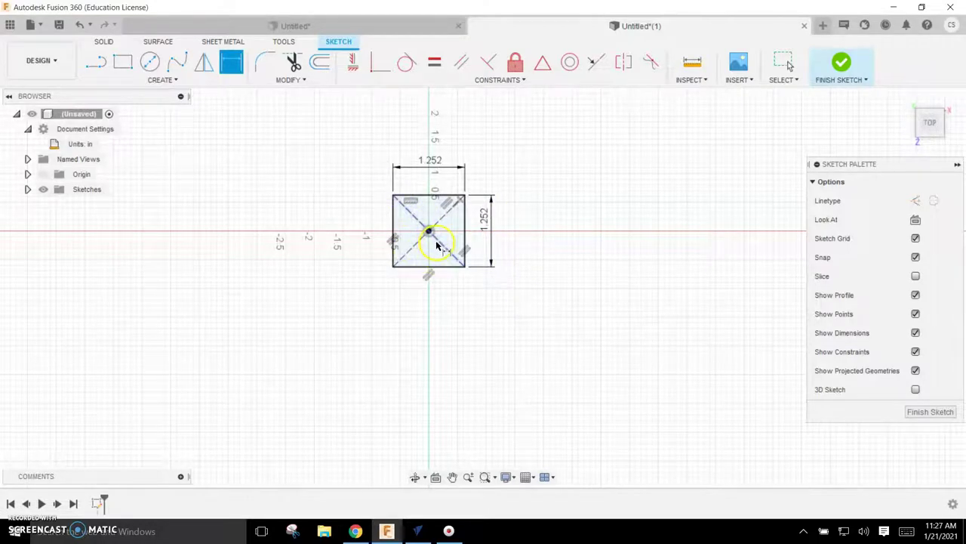
pyautogui.click(842, 63)
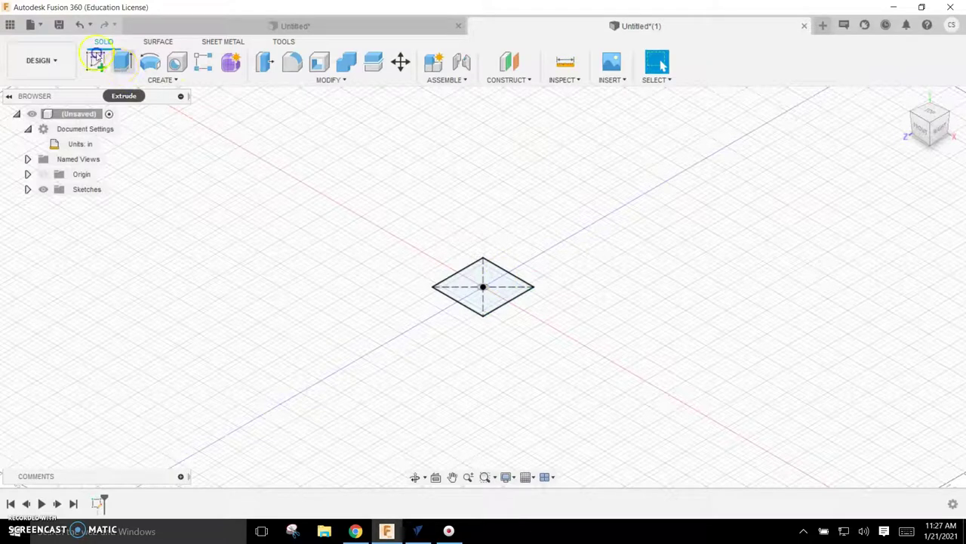
# Extrude the square profile upward 0.75 in as a new body
pyautogui.click(121, 62)
pyautogui.click(503, 295)
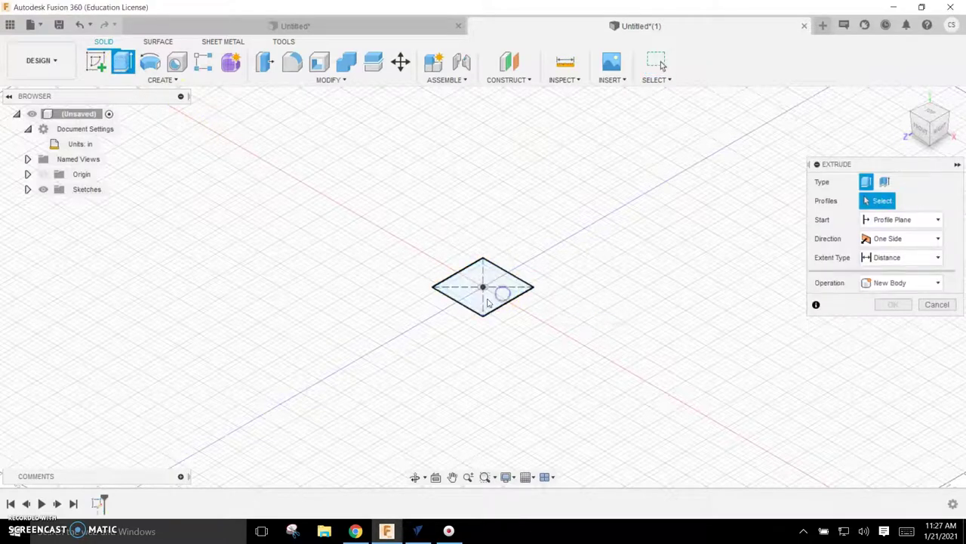
pyautogui.click(498, 302)
pyautogui.moveTo(483, 279); pyautogui.dragTo(485, 240)
pyautogui.click(589, 281)
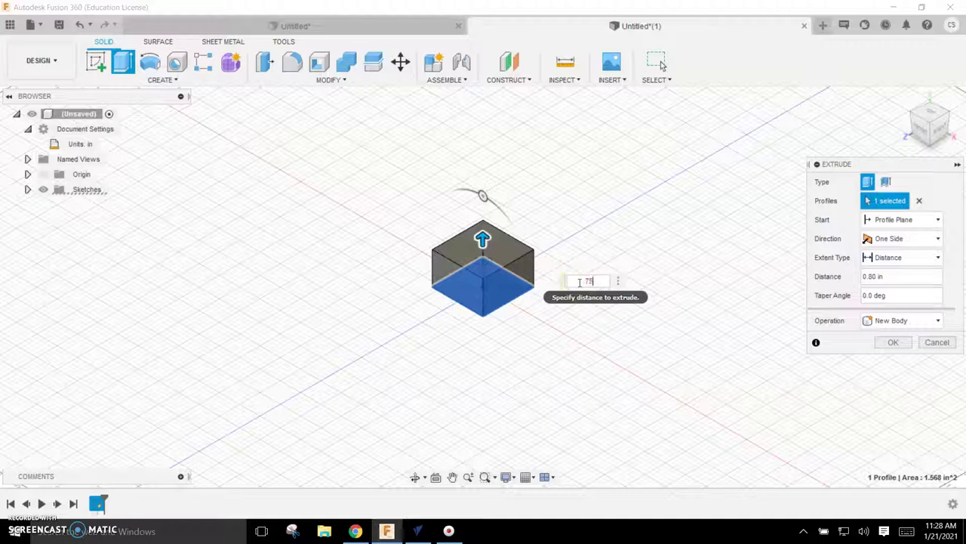
pyautogui.press('Return')
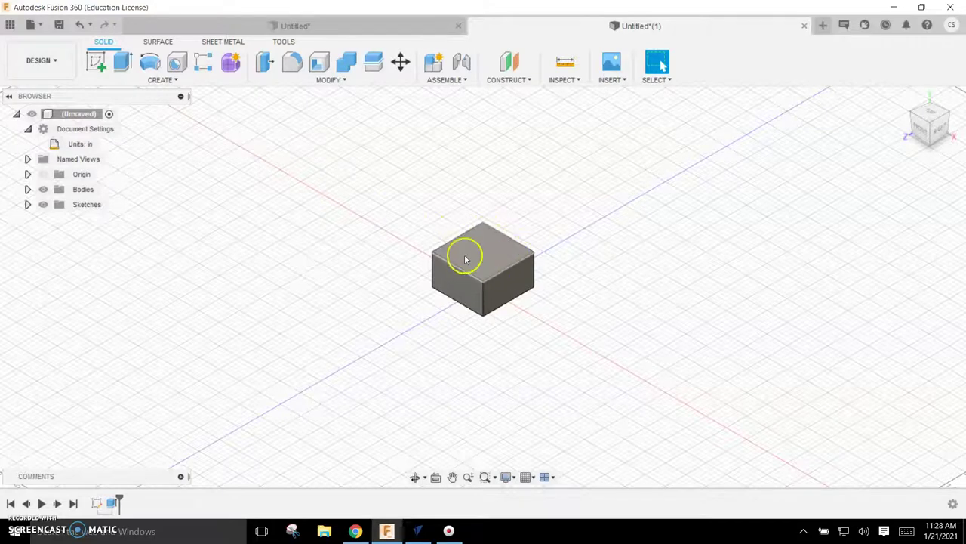
# Start a sketch on the block's top face and draw a circle about 0.28 in in diameter up and left of the origin
pyautogui.click(95, 62)
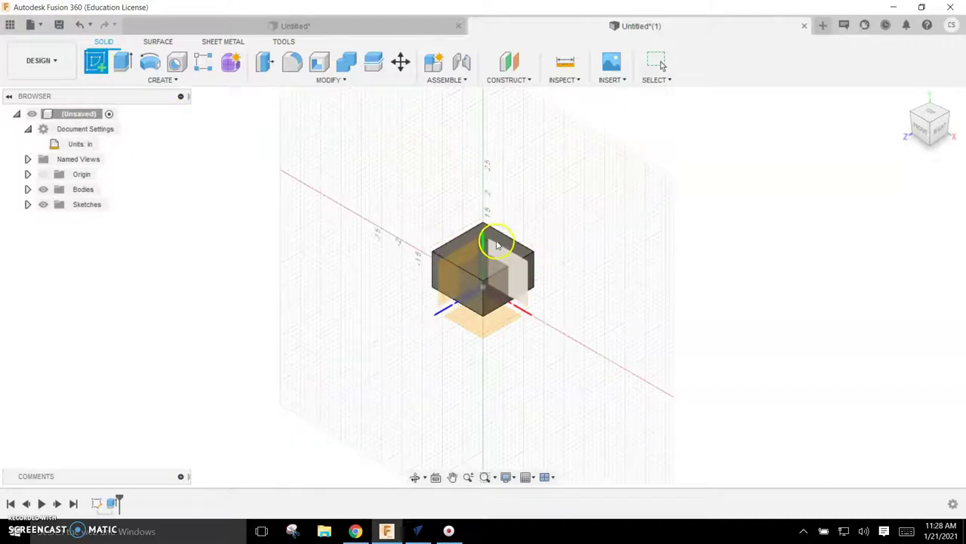
pyautogui.click(467, 244)
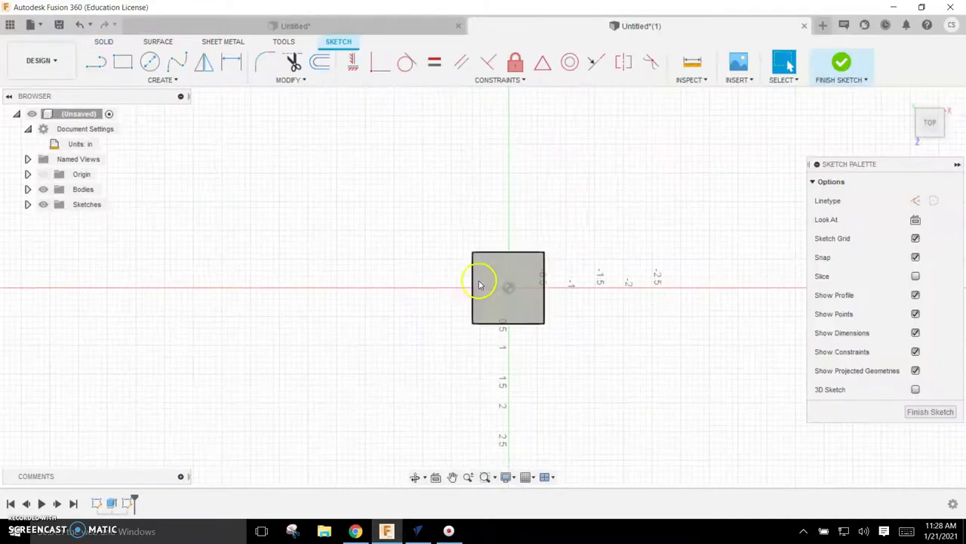
pyautogui.click(153, 68)
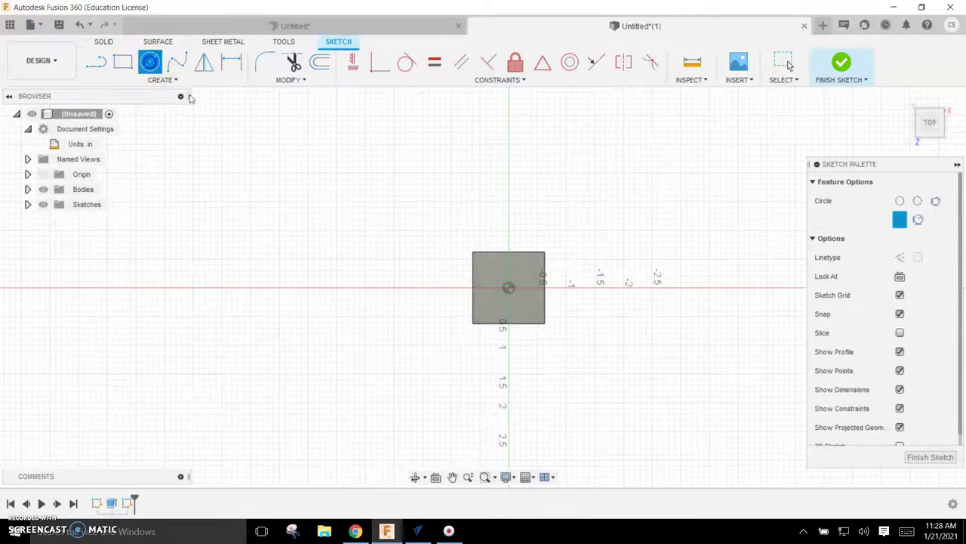
pyautogui.click(495, 277)
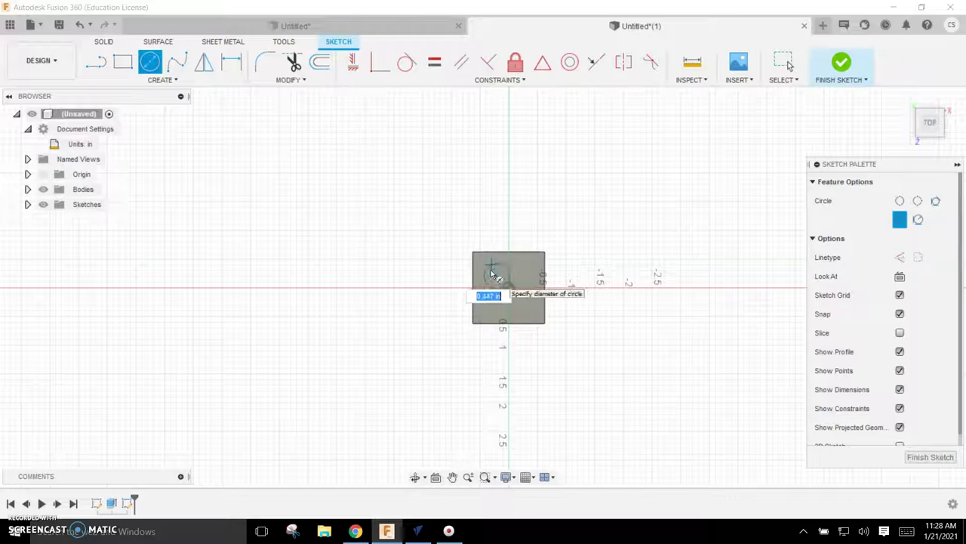
pyautogui.click(492, 274)
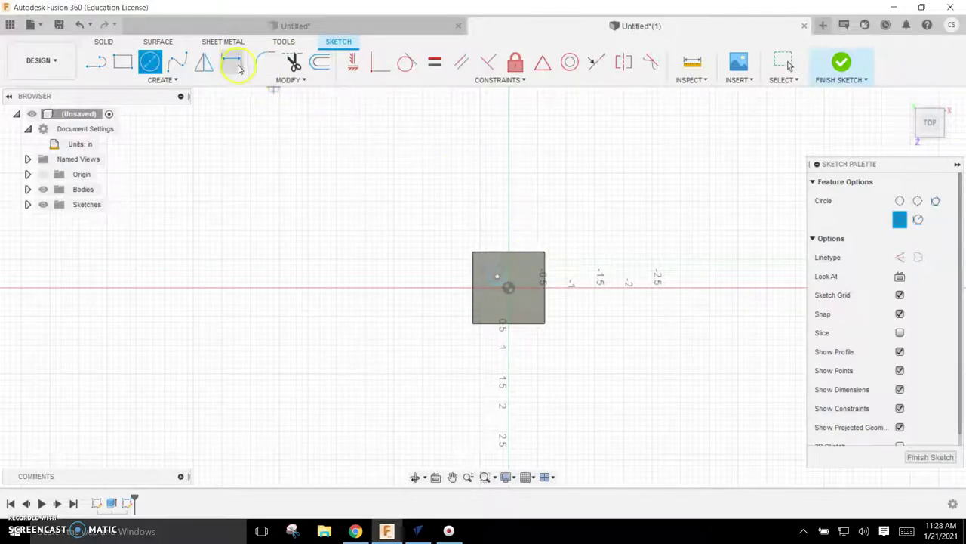
# Dimension the circle's diameter to 0.371 in
pyautogui.click(239, 66)
pyautogui.scroll(4, 500, 275)
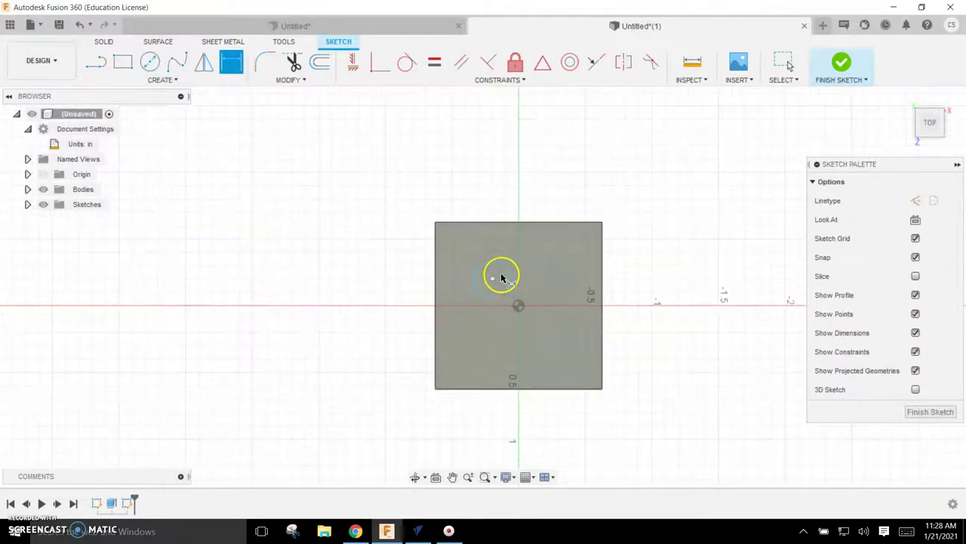
pyautogui.click(500, 262)
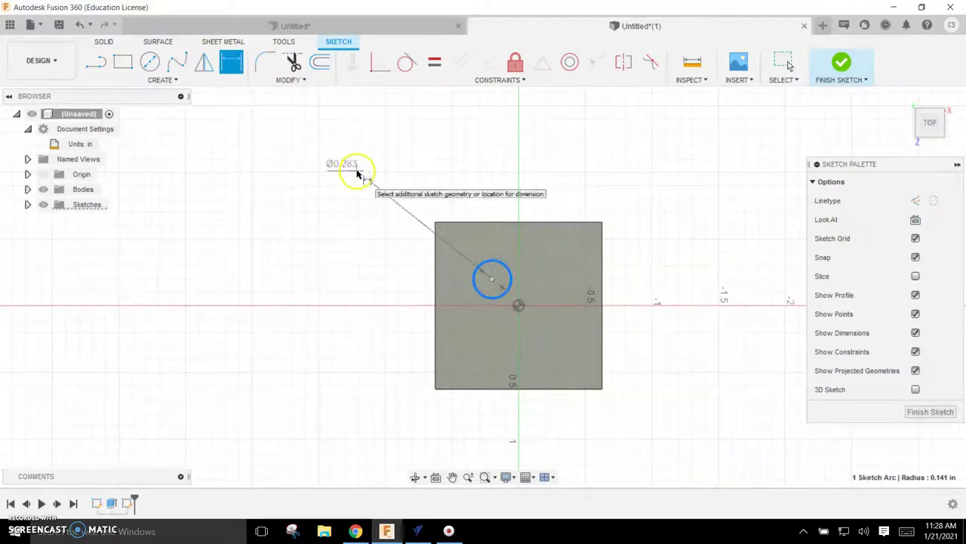
pyautogui.click(358, 174)
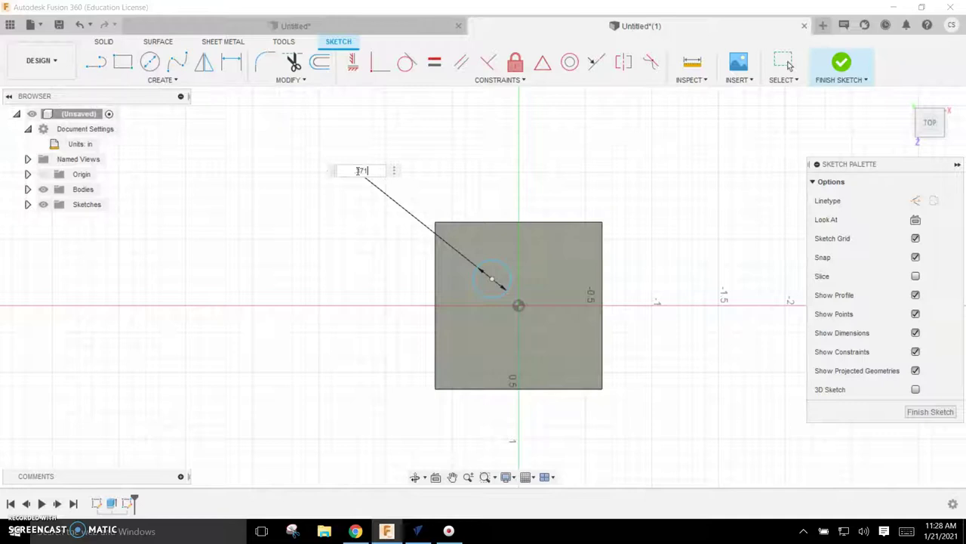
pyautogui.press('Return')
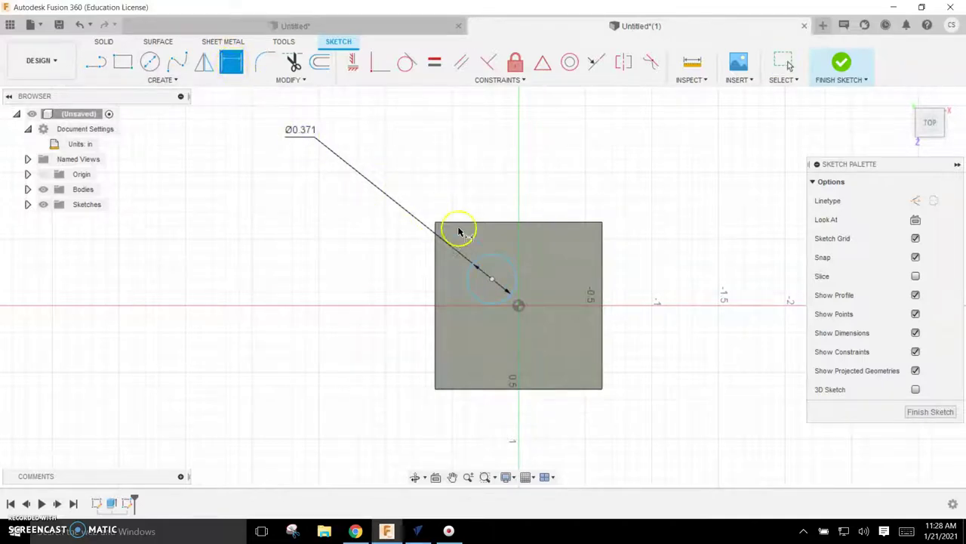
pyautogui.click(492, 256)
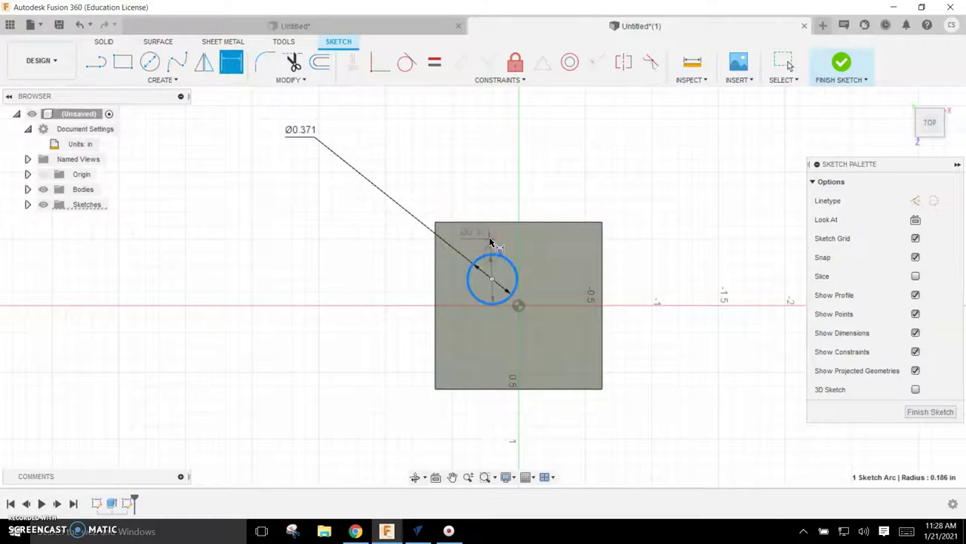
pyautogui.click(489, 225)
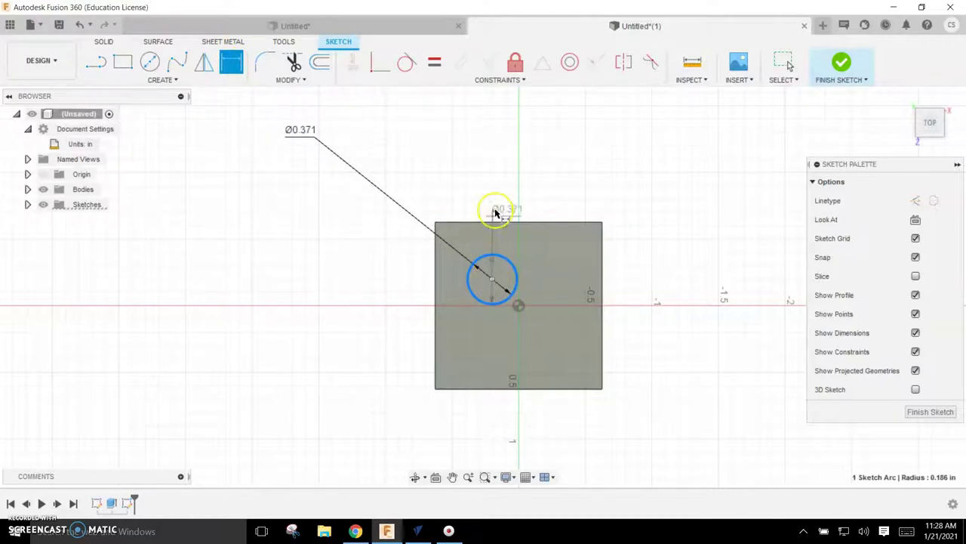
pyautogui.rightClick(498, 188)
pyautogui.click(440, 189)
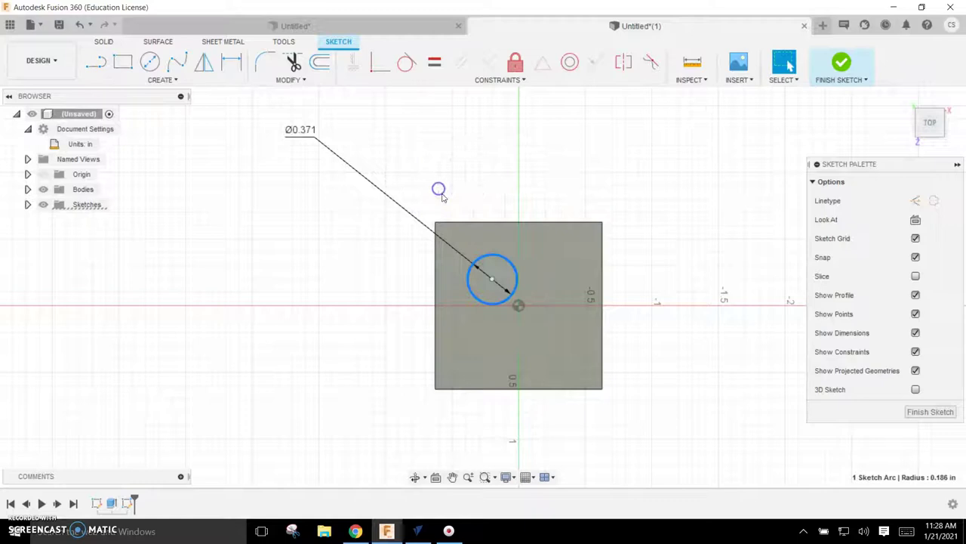
# Dimension the circle's center 0.309 in from the block face's upper edge
pyautogui.click(233, 69)
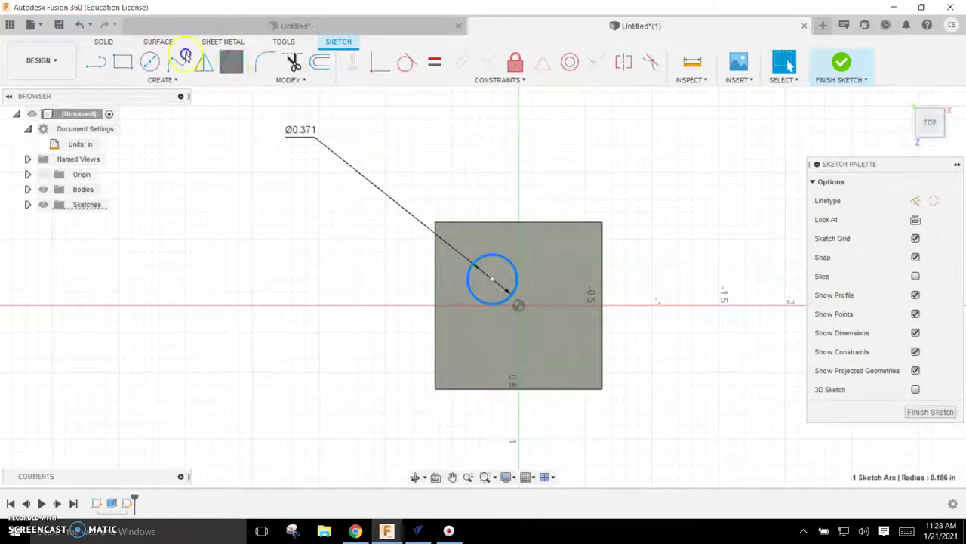
pyautogui.click(490, 280)
pyautogui.click(491, 225)
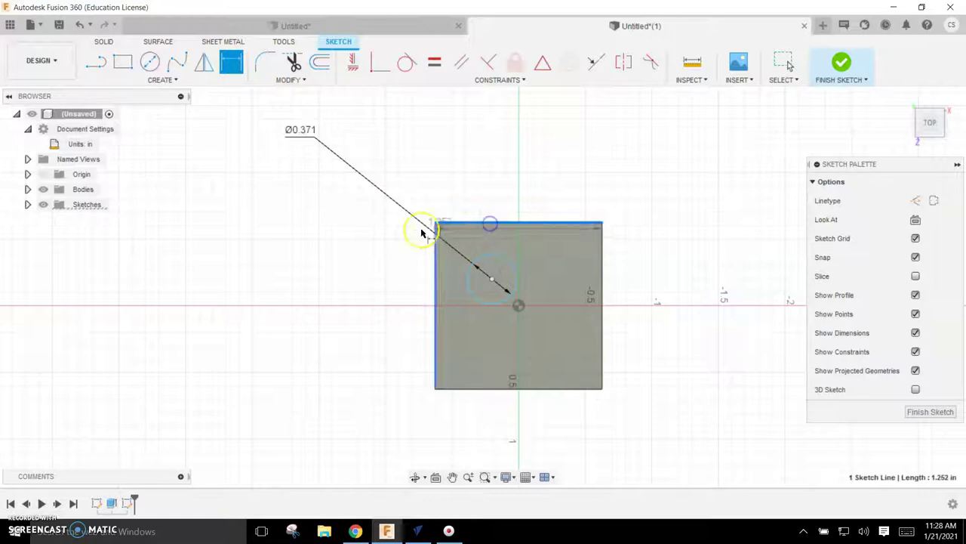
pyautogui.click(492, 280)
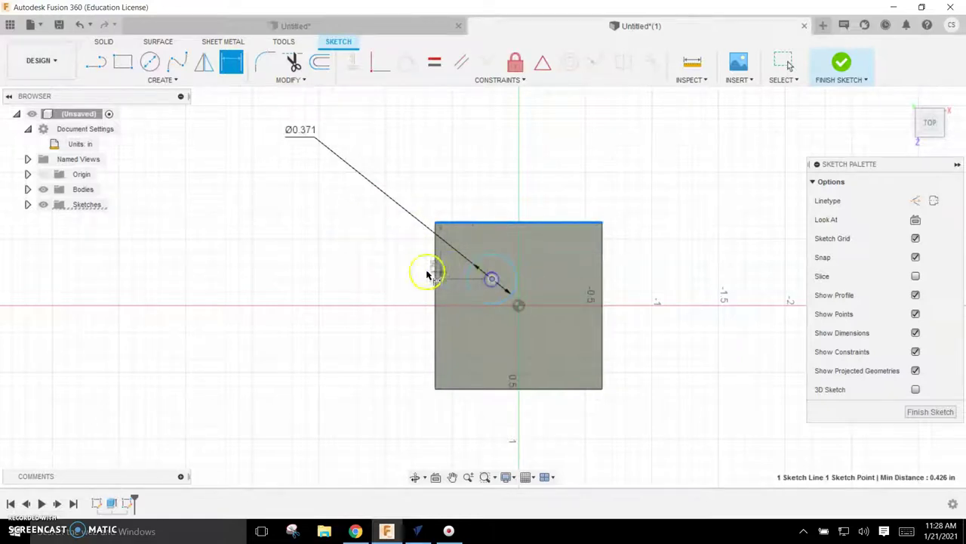
pyautogui.click(377, 265)
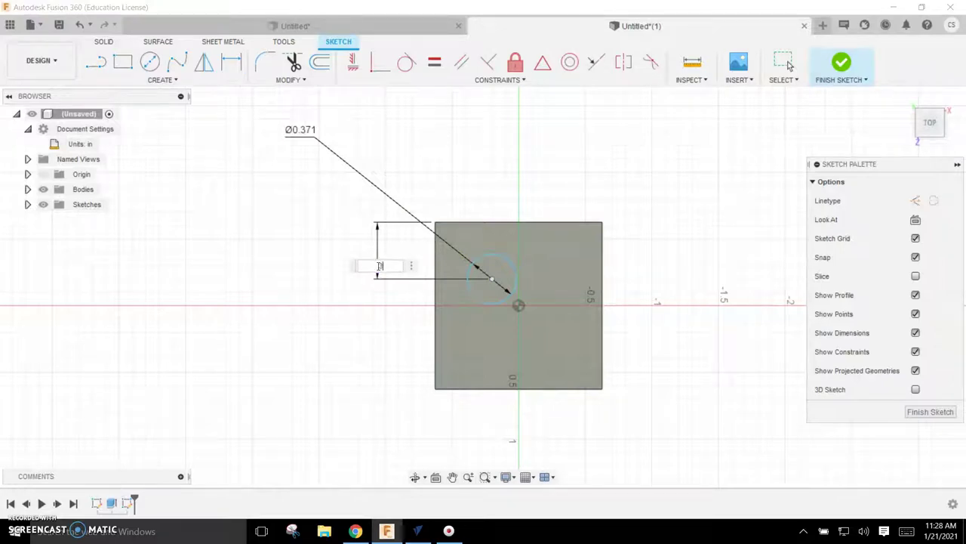
pyautogui.press('Return')
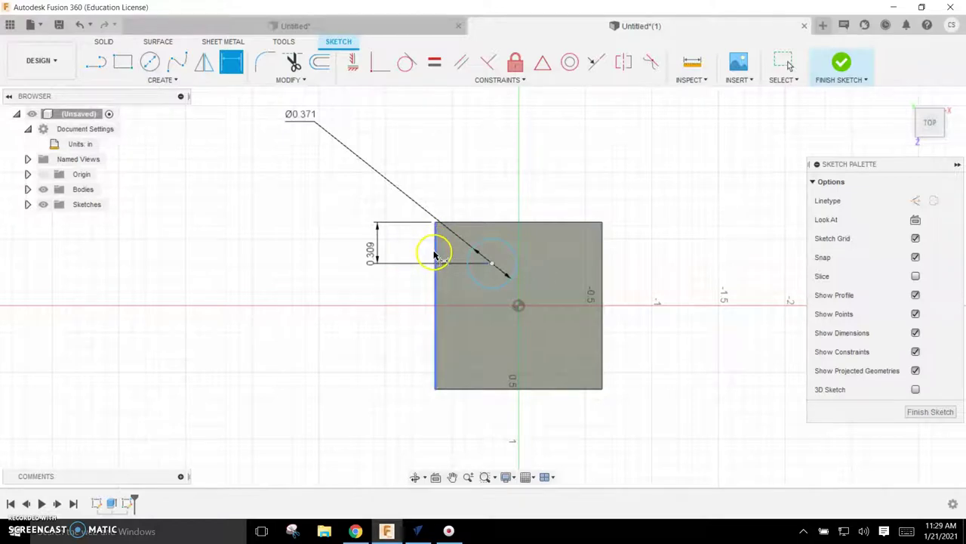
# Dimension the circle's center 0.309 in from the block face's left edge
pyautogui.click(434, 252)
pyautogui.click(491, 262)
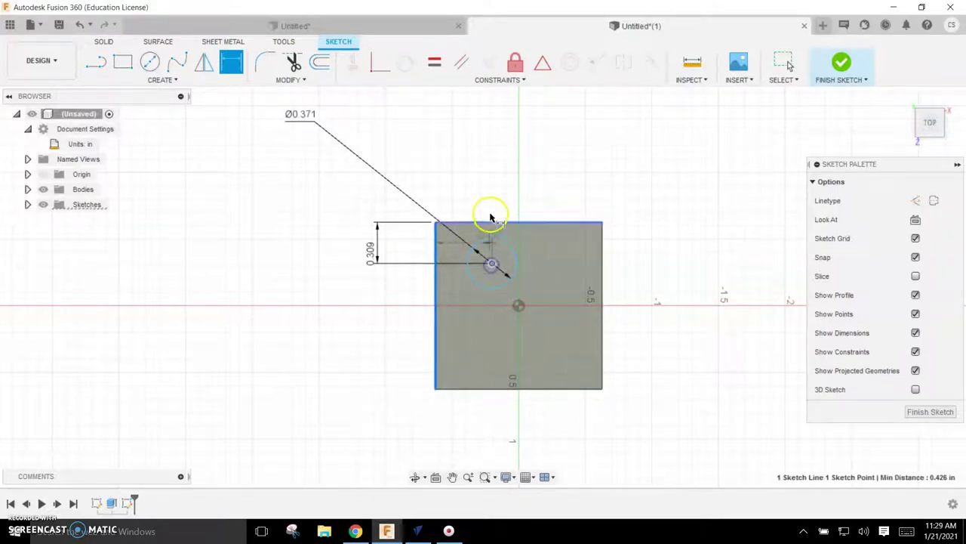
pyautogui.click(491, 188)
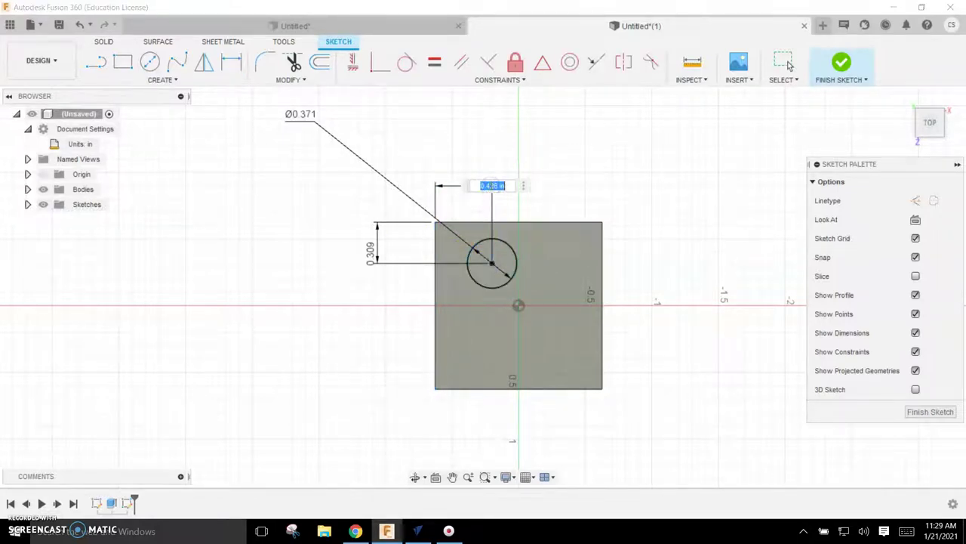
pyautogui.write('.309')
pyautogui.press('Return')
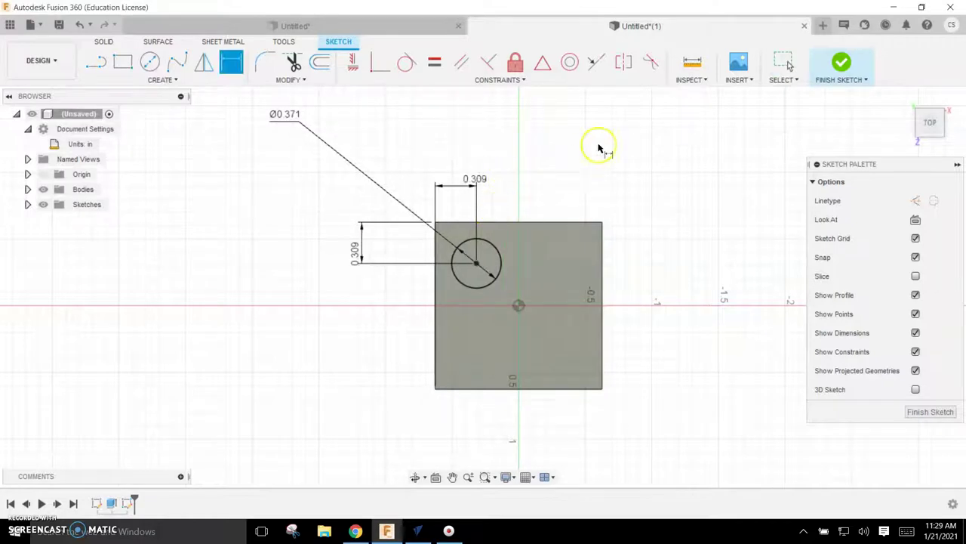
# Draw a concentric circle about 0.235 in in diameter inside the 0.371 in circle and finish the sketch
pyautogui.click(150, 63)
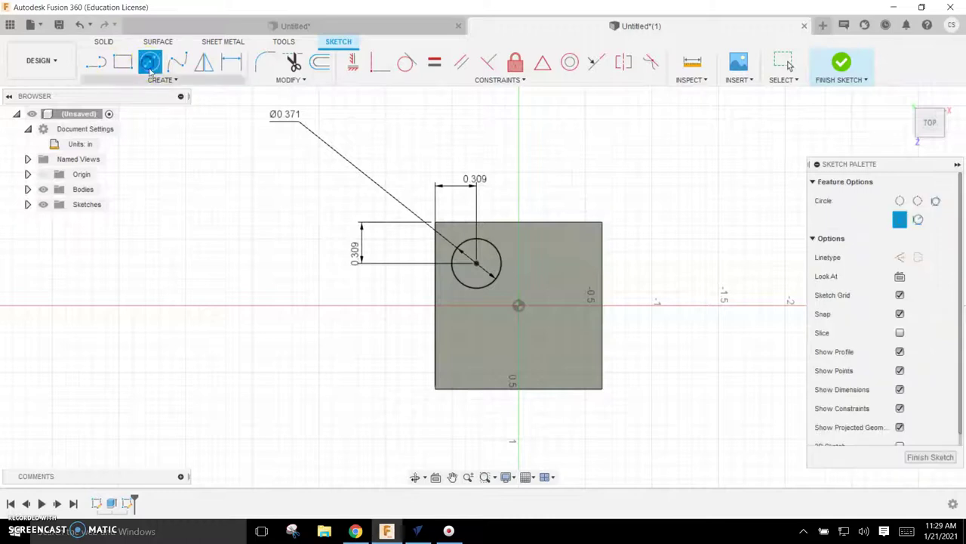
pyautogui.click(477, 263)
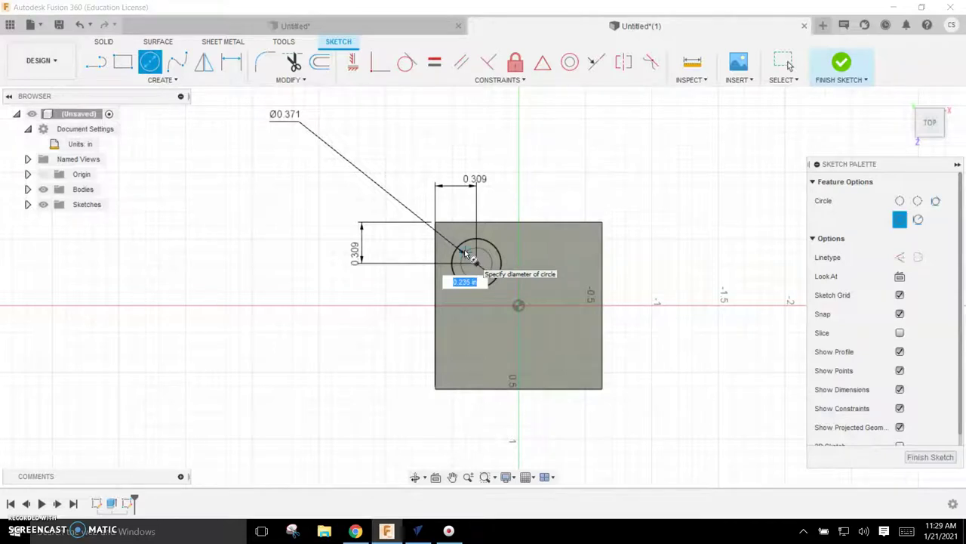
pyautogui.press('Return')
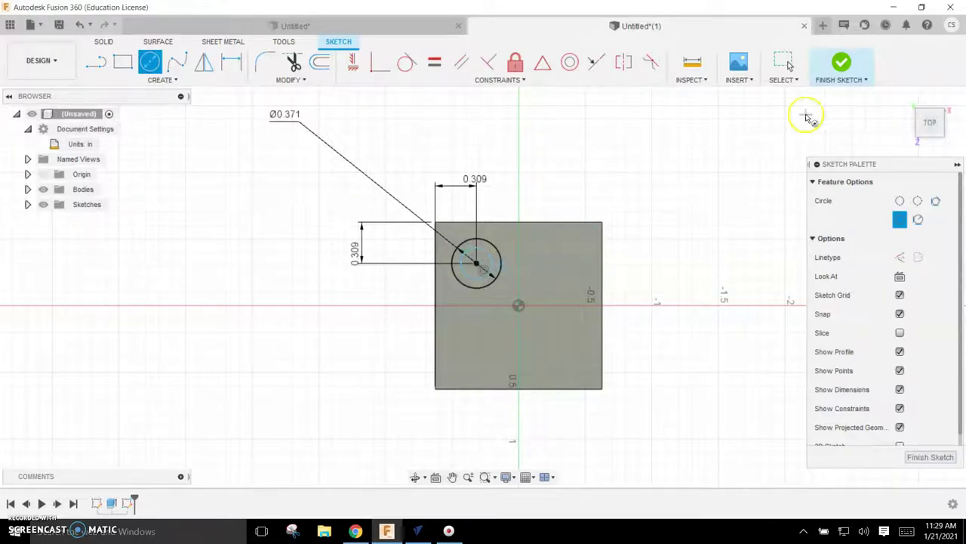
pyautogui.click(840, 67)
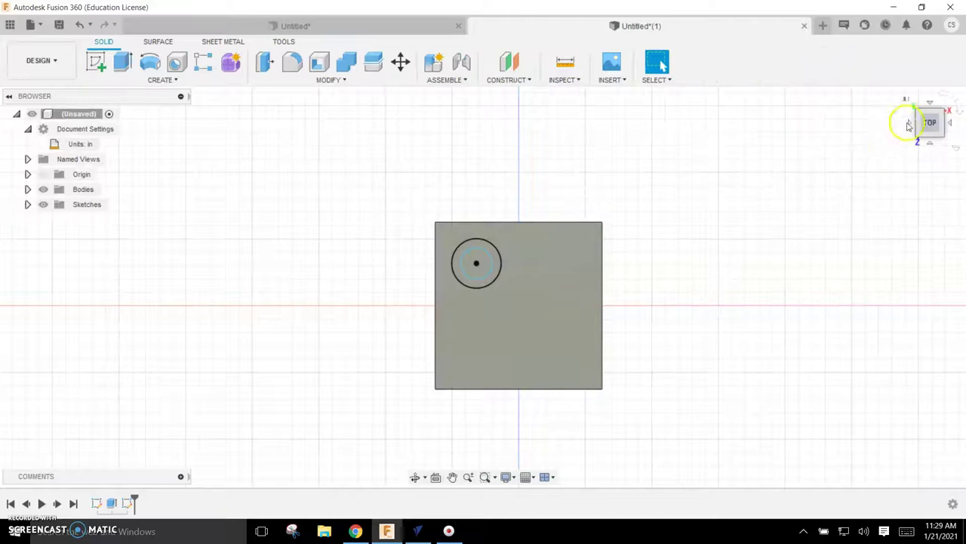
# Extrude the ring between the two circles upward 0.20 in, joined to the block
pyautogui.click(905, 99)
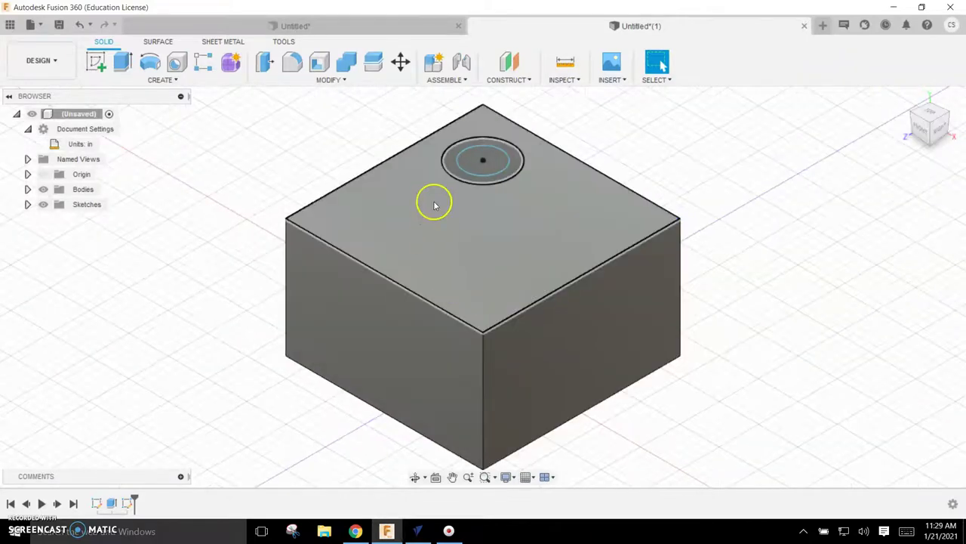
pyautogui.click(122, 62)
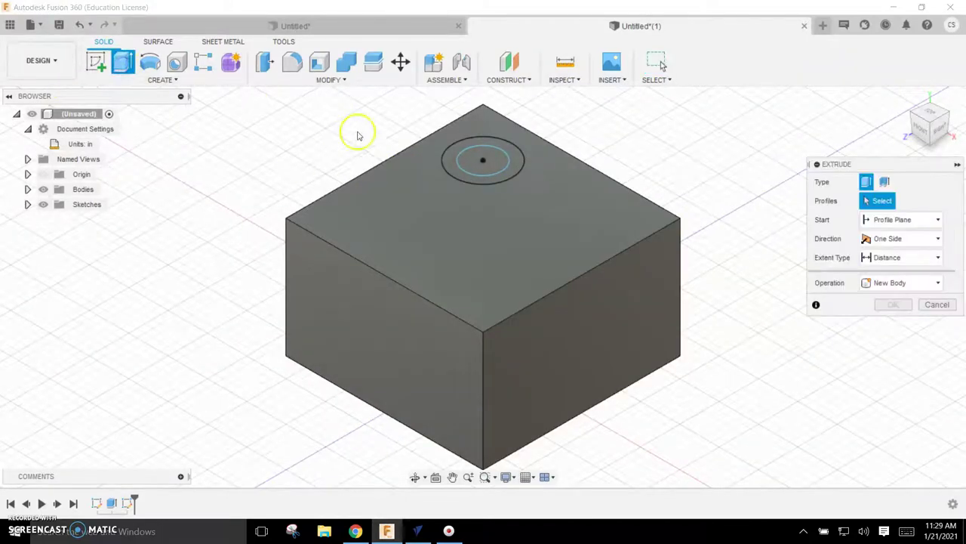
pyautogui.click(454, 160)
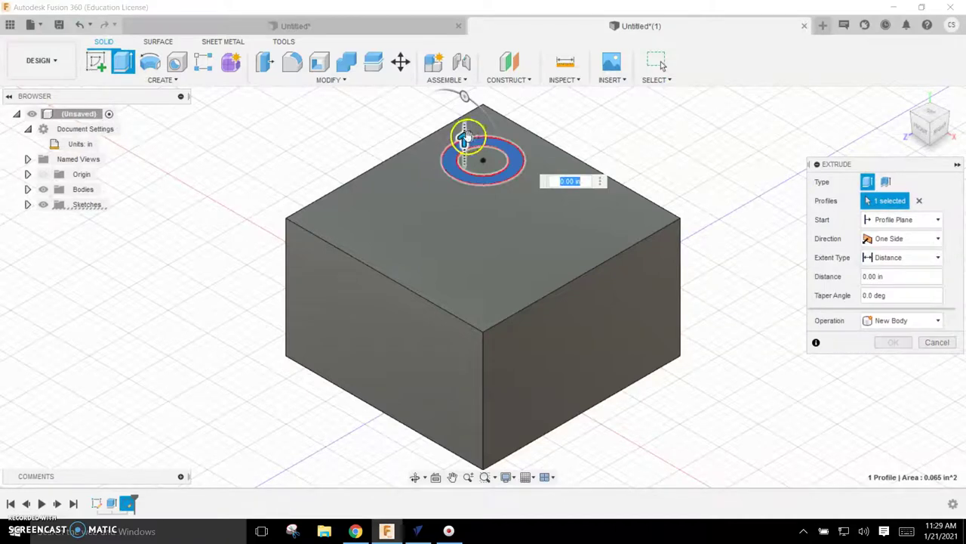
pyautogui.moveTo(466, 129); pyautogui.dragTo(469, 102)
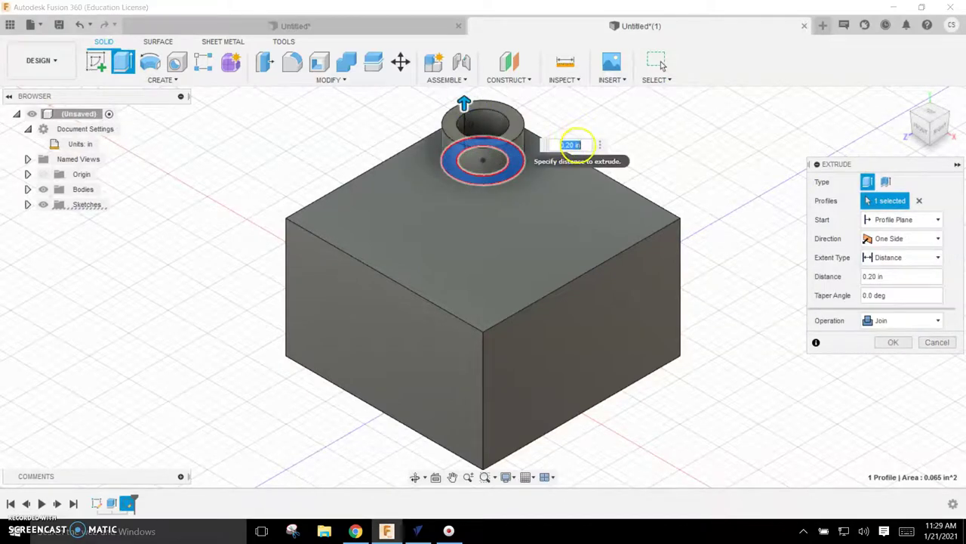
pyautogui.click(578, 151)
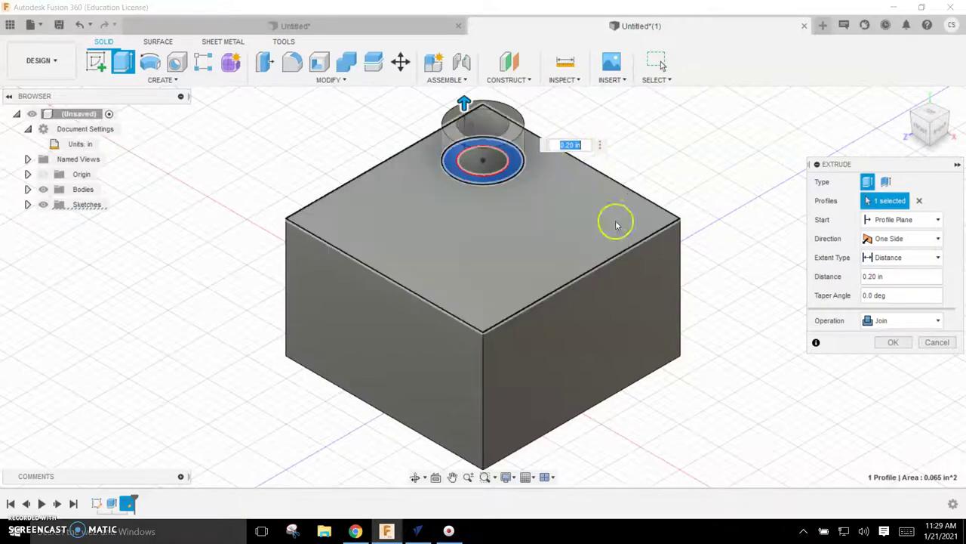
pyautogui.click(894, 344)
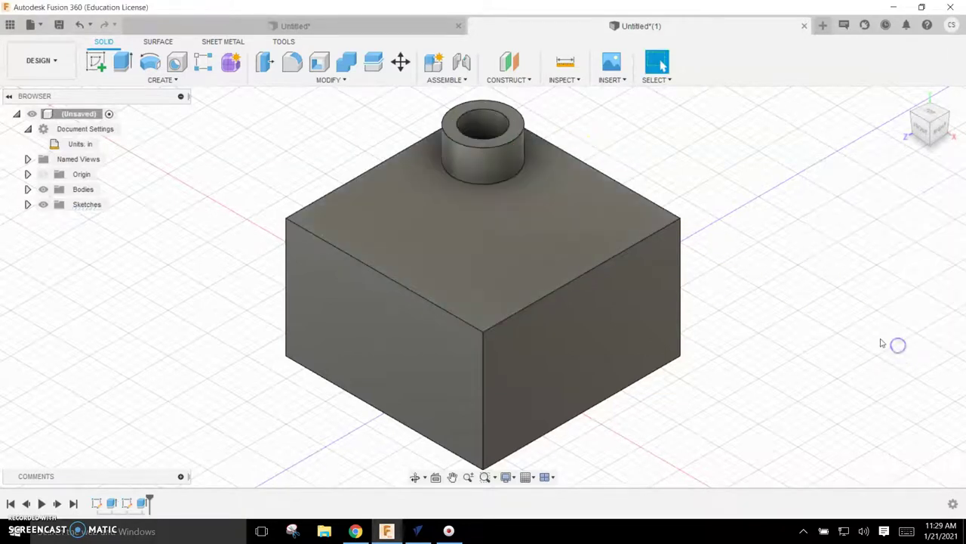
# Chamfer the outer top edge of the cylindrical stud by an equal distance of 0.03 in
pyautogui.rightClick(481, 150)
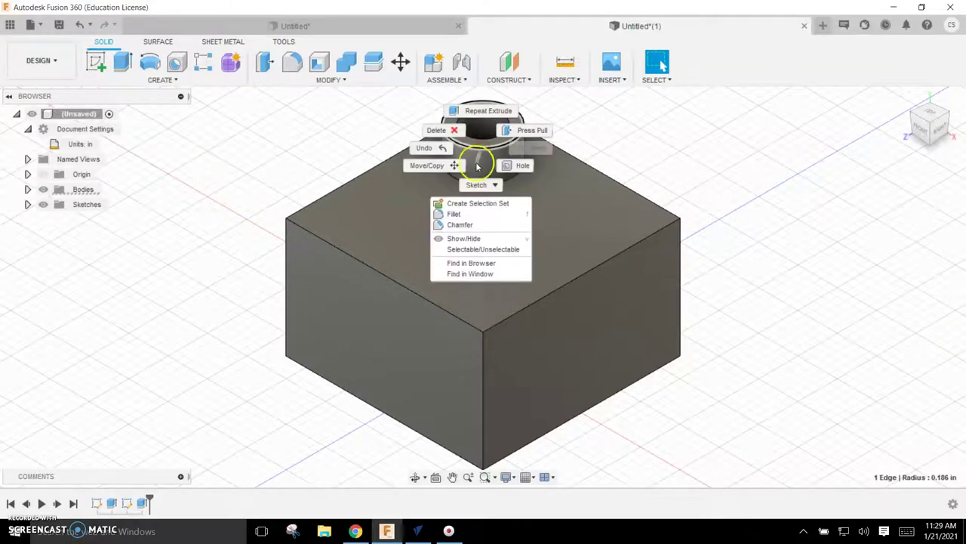
pyautogui.click(460, 224)
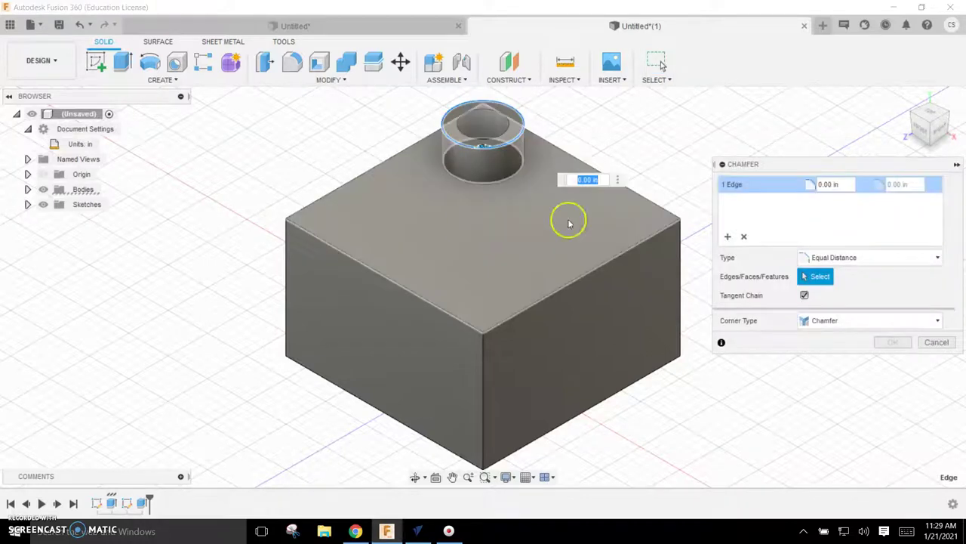
pyautogui.click(839, 187)
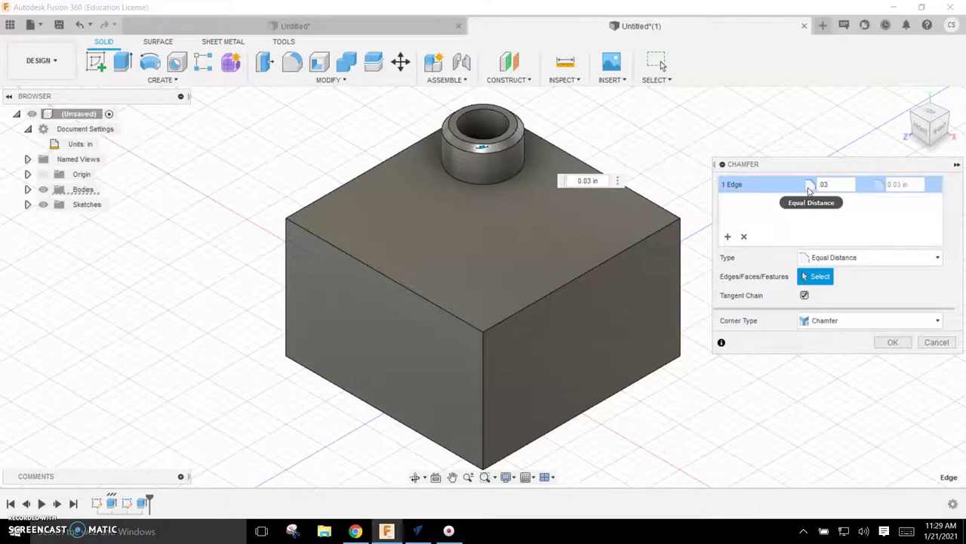
pyautogui.click(881, 344)
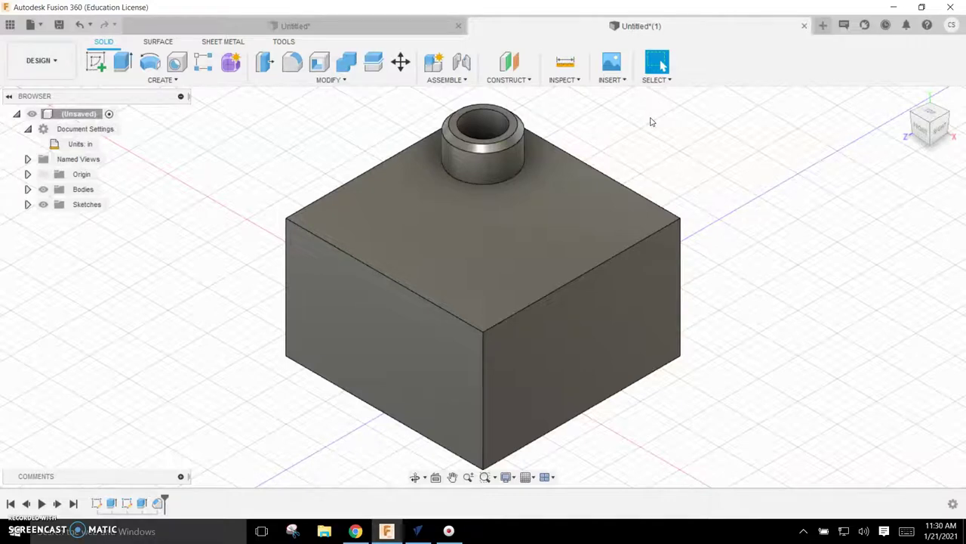
# Start a circular pattern of features, choosing the stud's extrusion and its chamfer as the objects
pyautogui.click(158, 80)
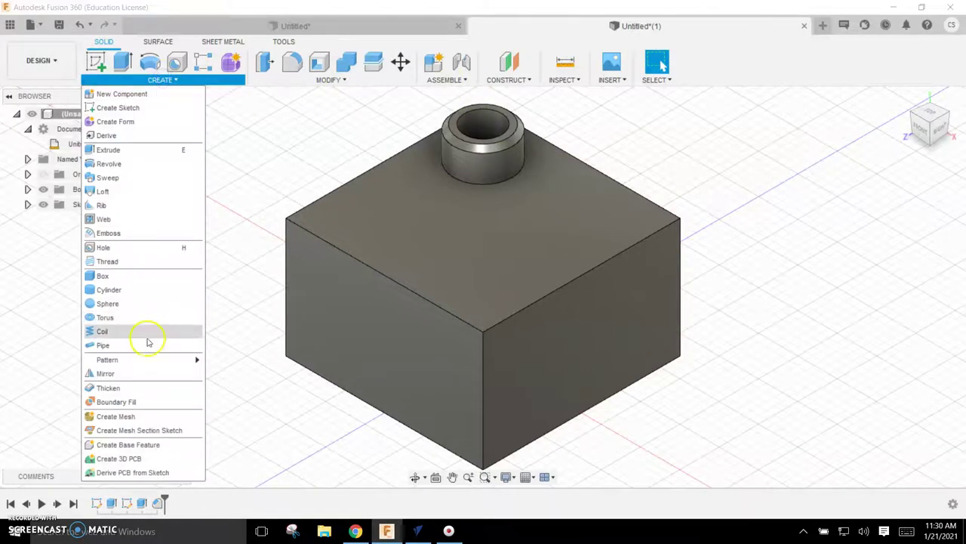
pyautogui.moveTo(139, 362)
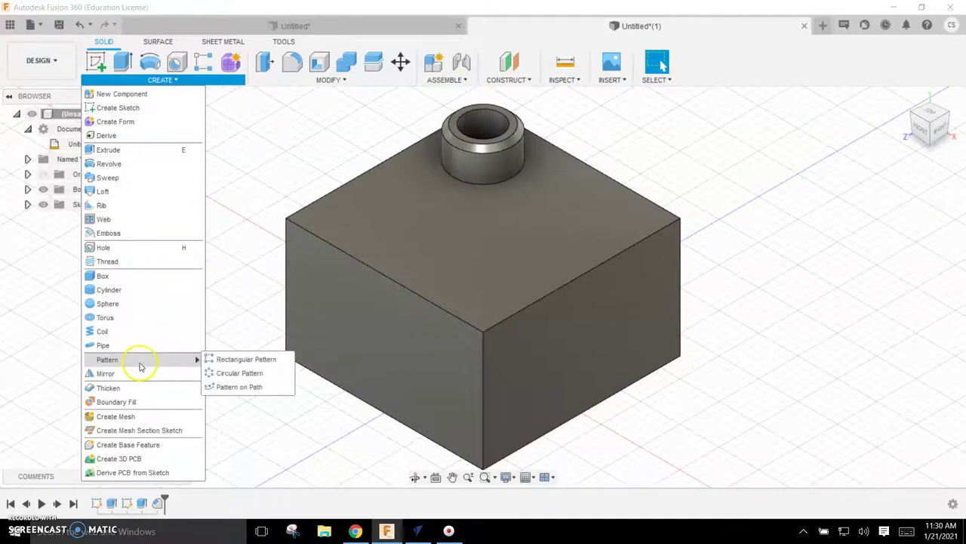
pyautogui.click(234, 373)
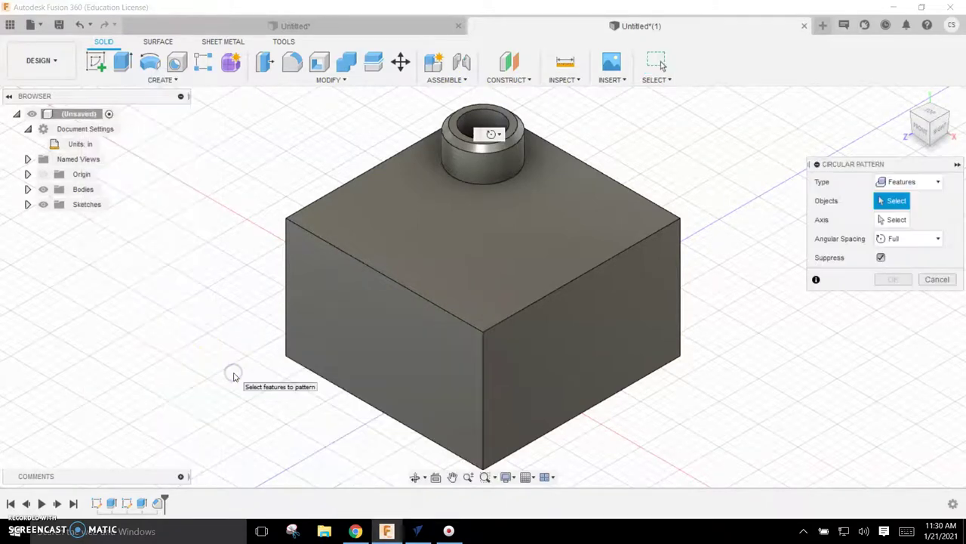
pyautogui.click(917, 185)
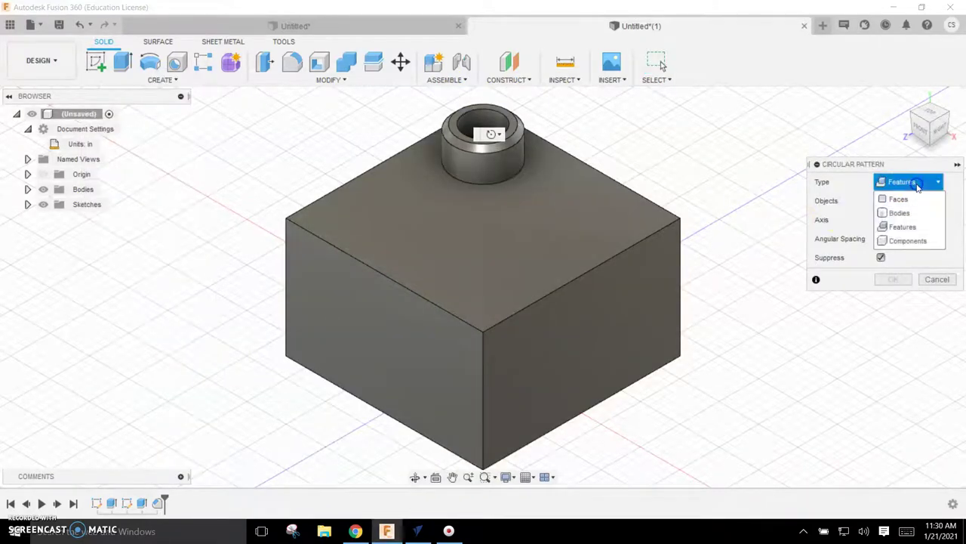
pyautogui.click(903, 227)
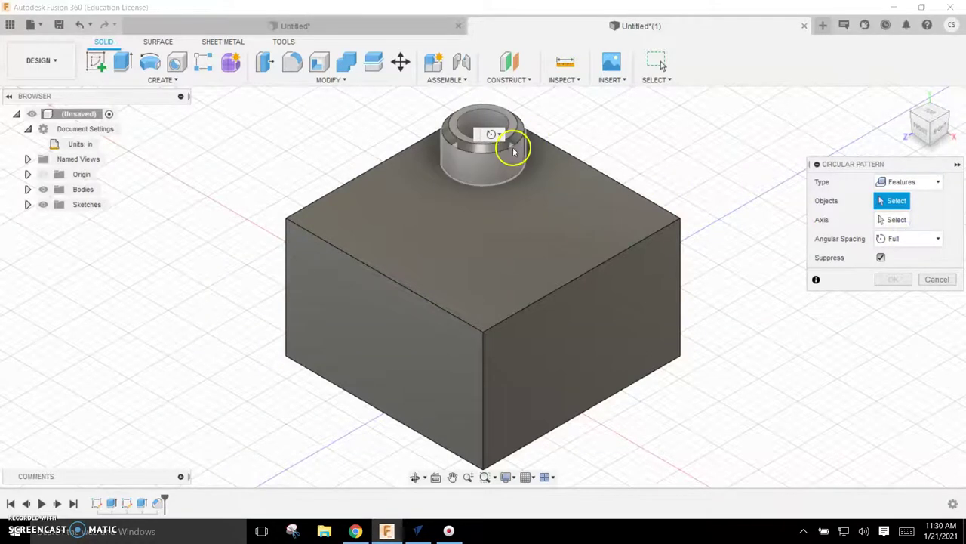
pyautogui.click(507, 152)
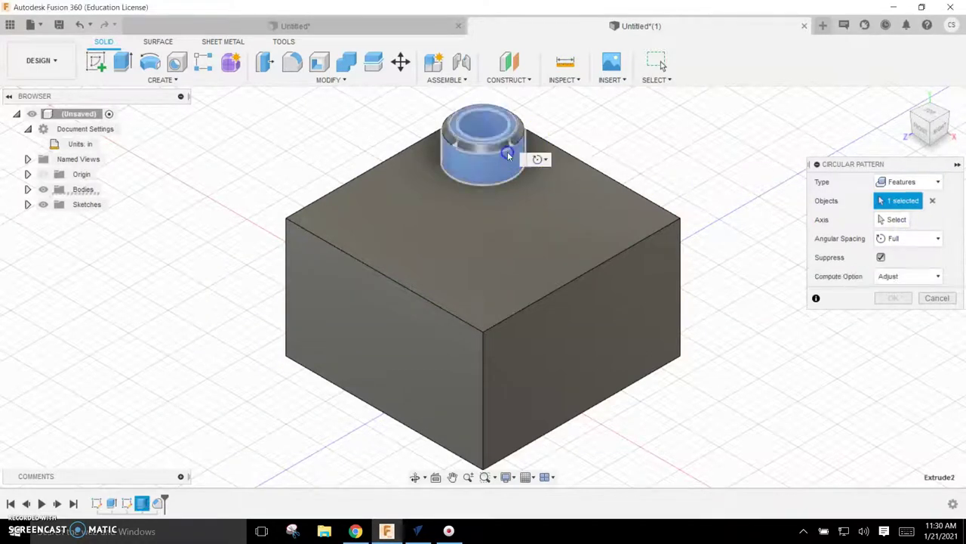
pyautogui.click(505, 141)
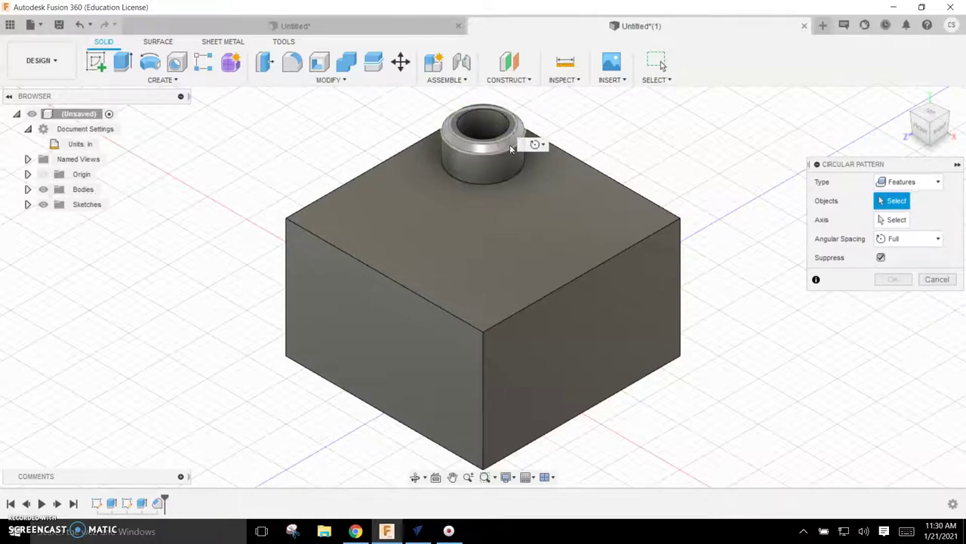
pyautogui.click(510, 144)
pyautogui.click(499, 160)
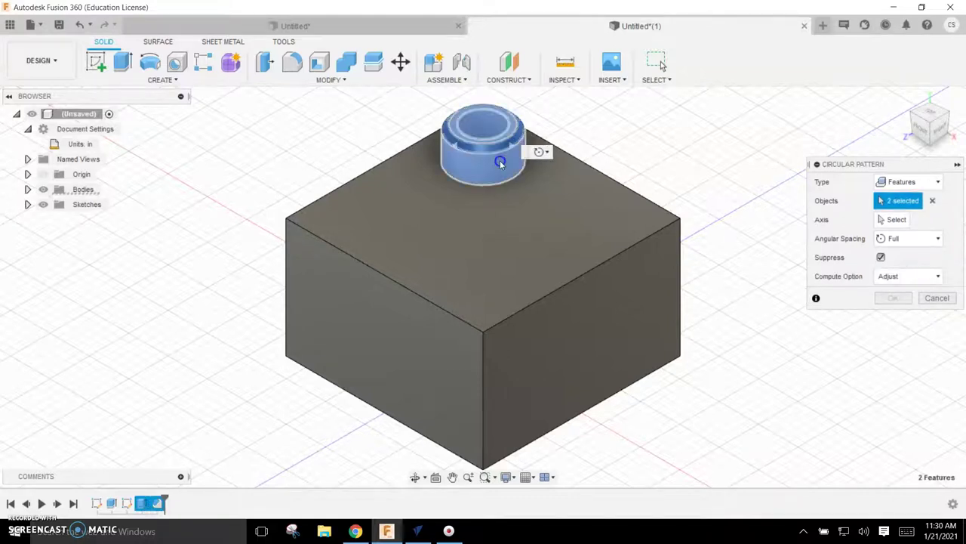
# Pattern the stud around the block's vertical center axis with full angular spacing and a quantity of 4
pyautogui.click(896, 220)
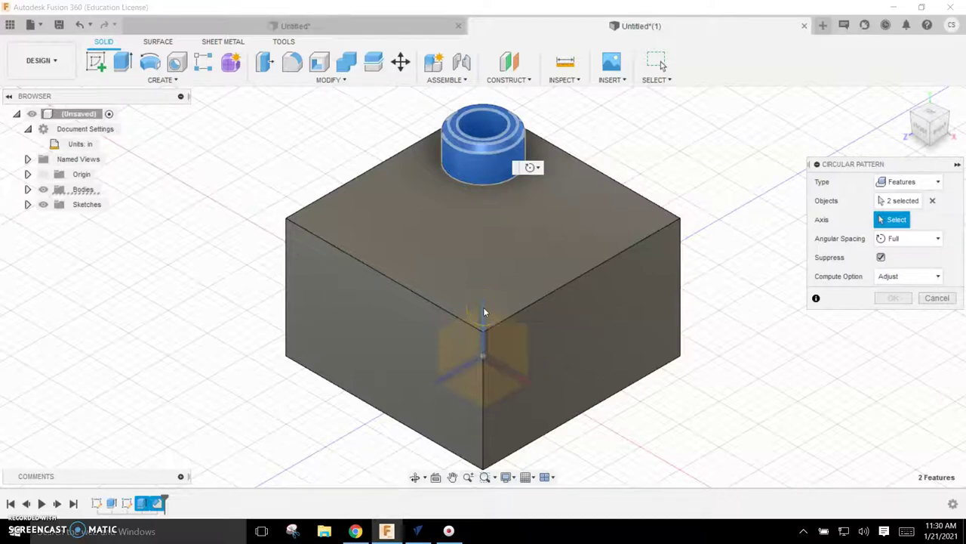
pyautogui.click(484, 308)
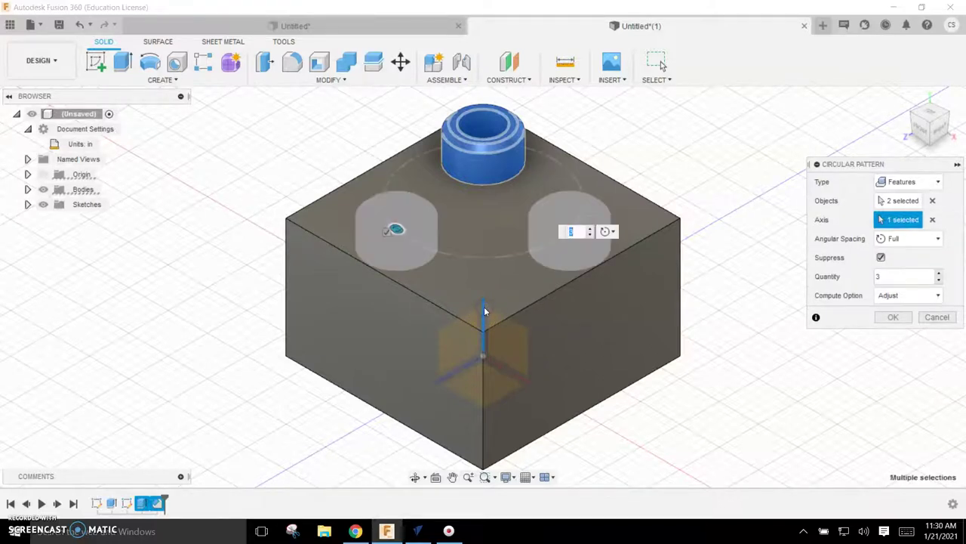
pyautogui.click(938, 282)
pyautogui.click(939, 274)
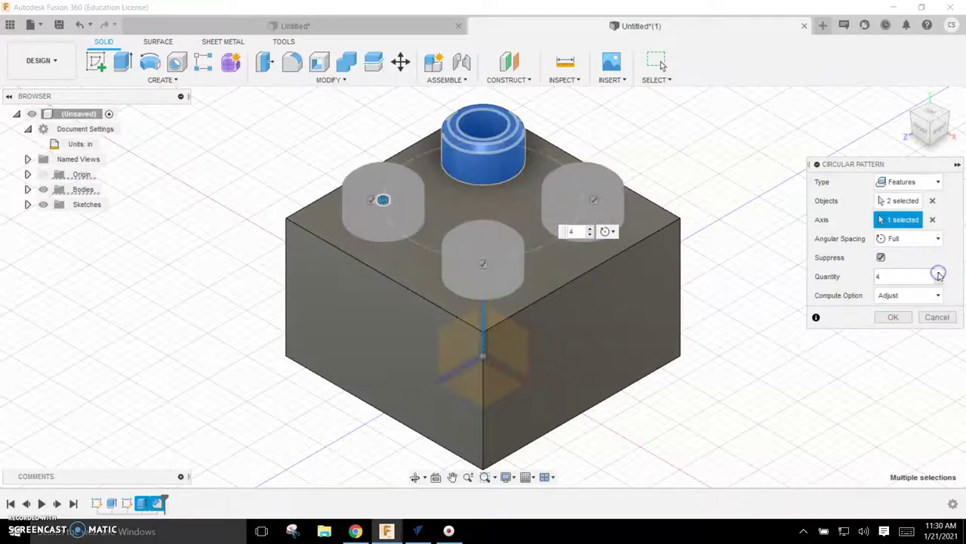
pyautogui.click(890, 318)
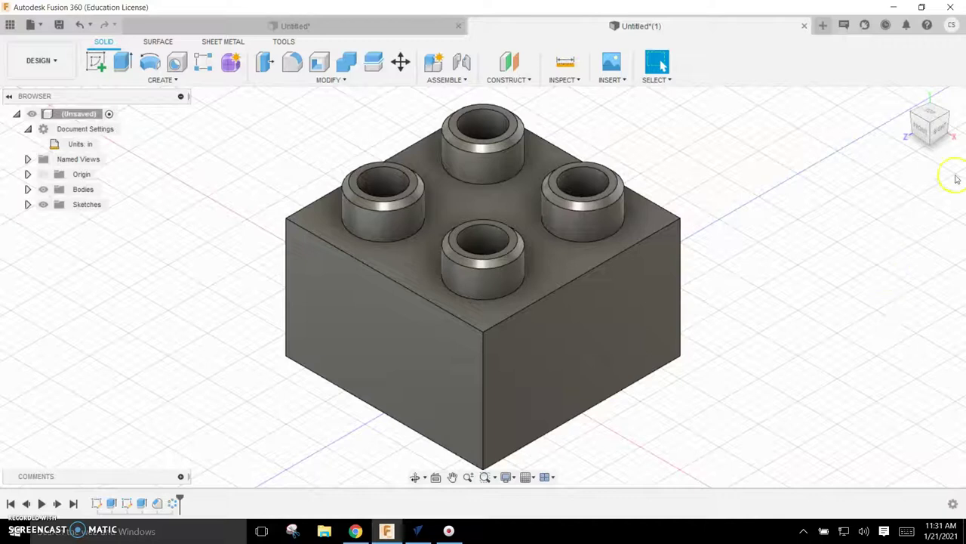
# Sketch a 1.052 by 1.052 in center rectangle on the block's underside, centered on the origin, and finish the sketch
pyautogui.moveTo(936, 129)
pyautogui.mouseDown()
pyautogui.moveTo(934, 98)
pyautogui.moveTo(954, 53)
pyautogui.moveTo(922, 127)
pyautogui.mouseUp()
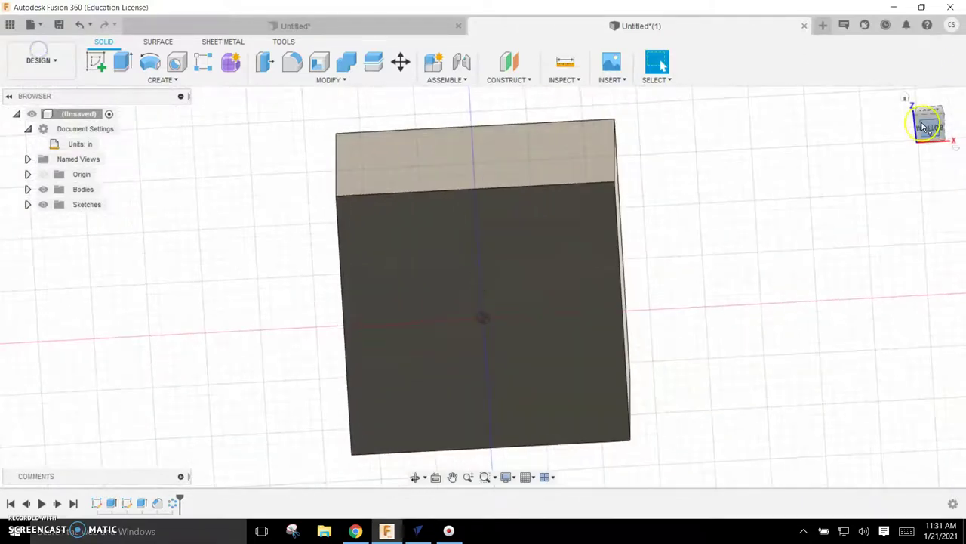
pyautogui.click(96, 61)
pyautogui.click(411, 297)
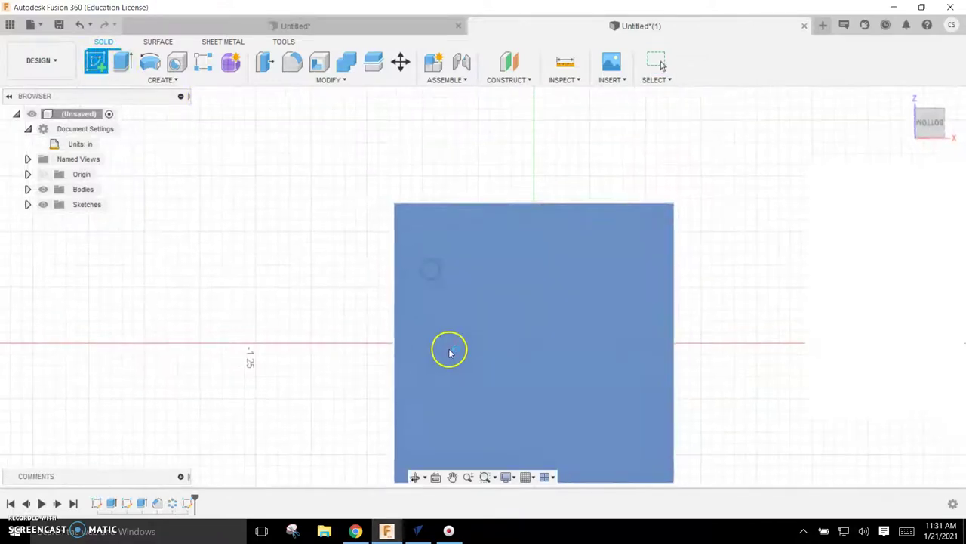
pyautogui.click(123, 61)
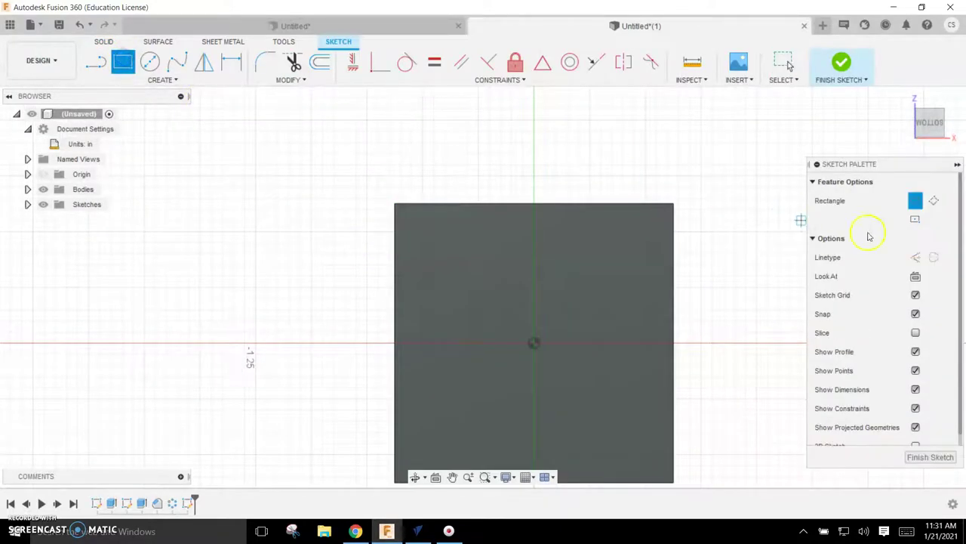
pyautogui.click(916, 220)
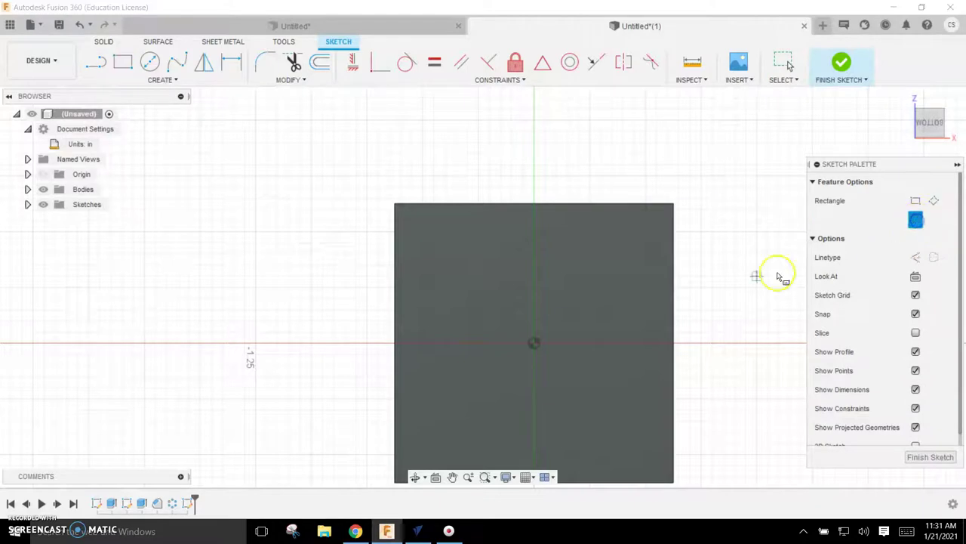
pyautogui.click(533, 342)
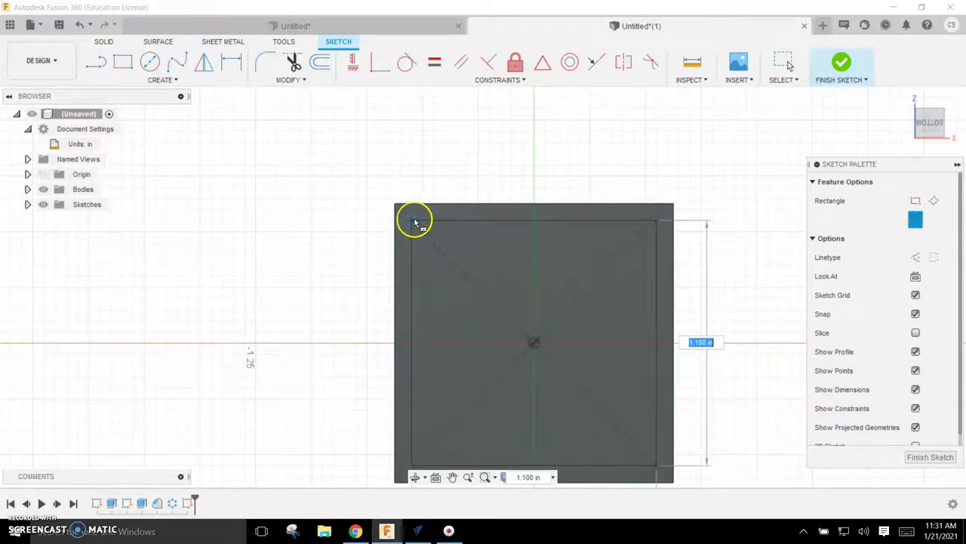
pyautogui.write('1.052')
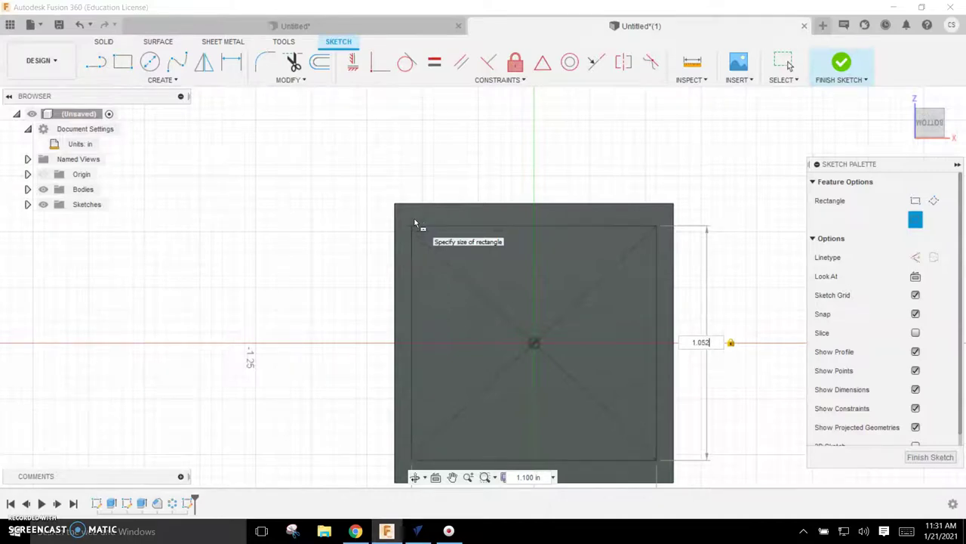
pyautogui.press('Tab')
pyautogui.write('1.052')
pyautogui.press('Return')
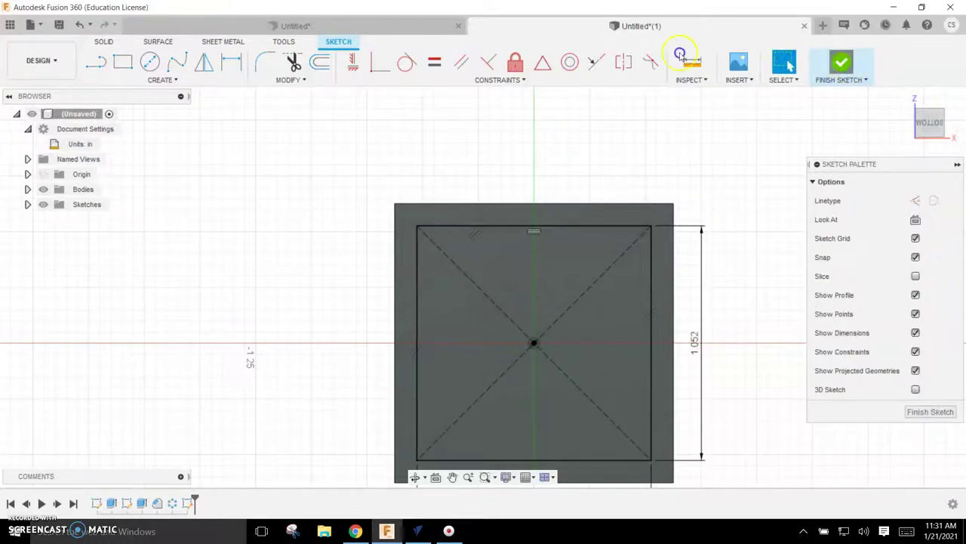
pyautogui.click(840, 64)
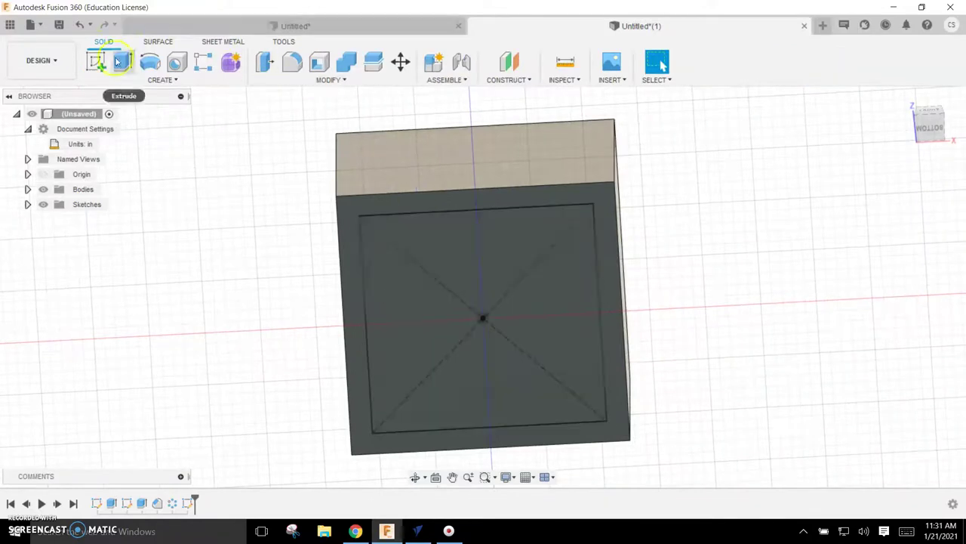
# Extrude the square profile on the underside by -0.656 in as a cut into the block
pyautogui.click(122, 62)
pyautogui.click(478, 300)
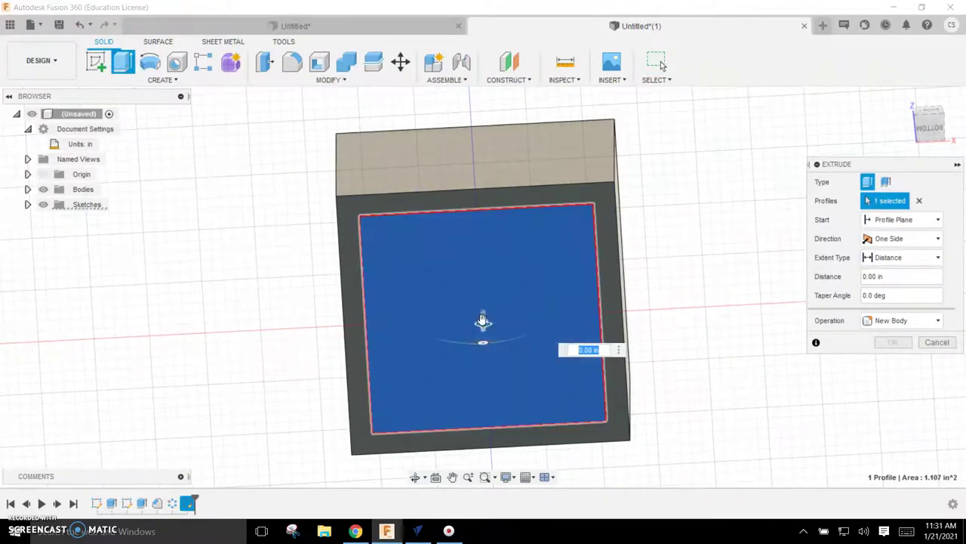
pyautogui.moveTo(480, 300); pyautogui.dragTo(482, 271)
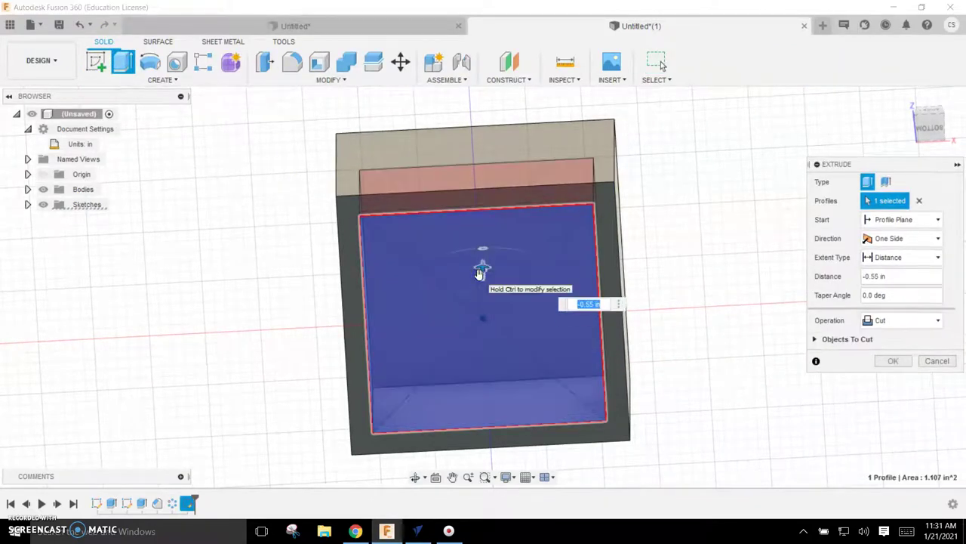
pyautogui.press('BackSpace')
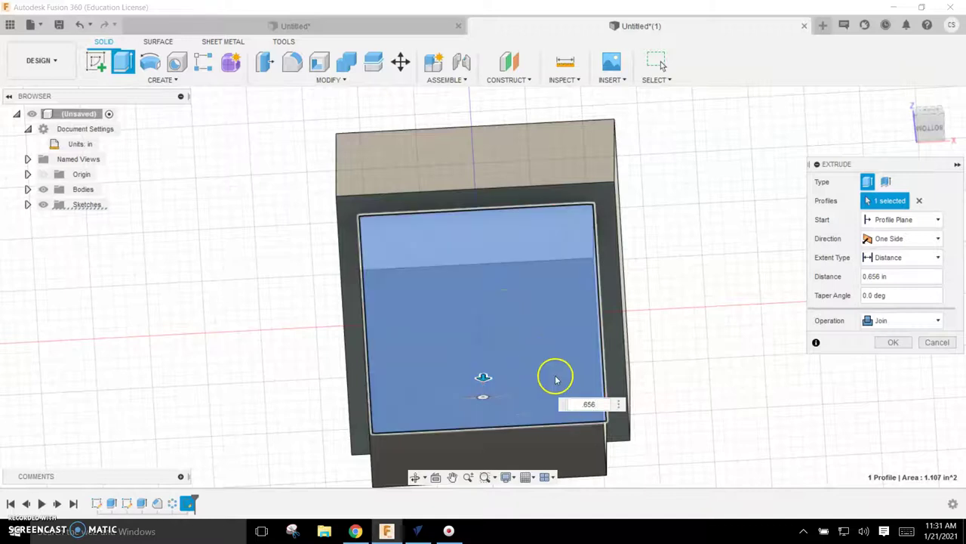
pyautogui.click(581, 404)
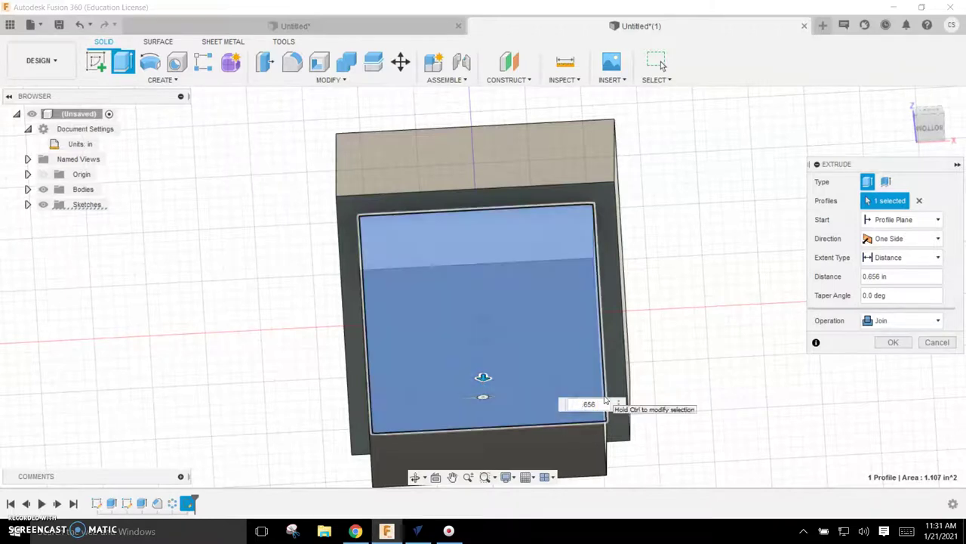
pyautogui.write('-')
pyautogui.click(662, 233)
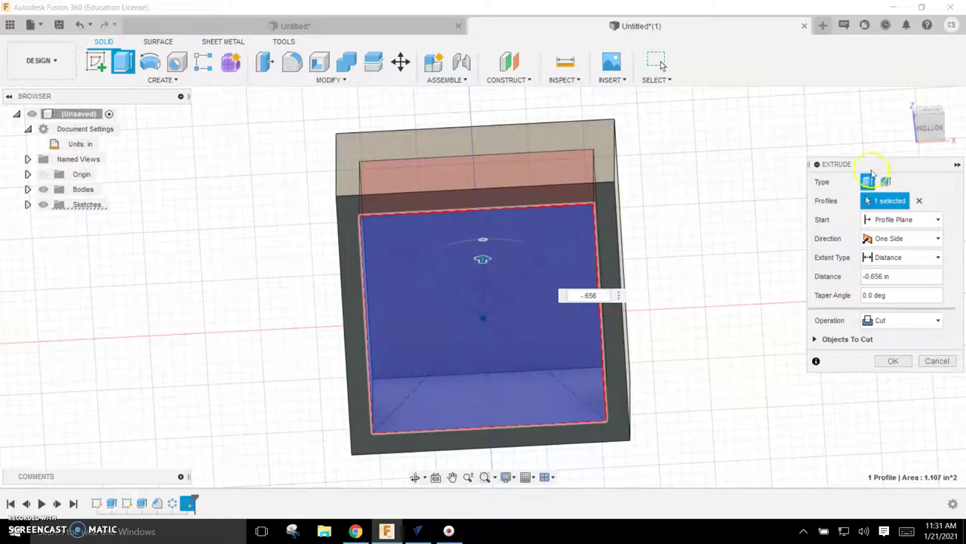
pyautogui.click(893, 362)
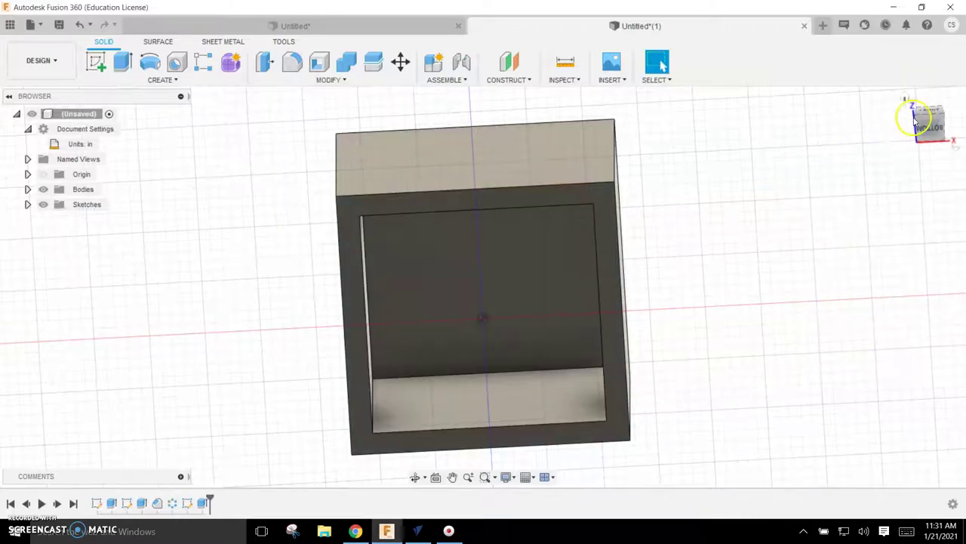
# Undo the underside pocket cut and the square sketch it was based on
pyautogui.moveTo(915, 115)
pyautogui.mouseDown()
pyautogui.moveTo(904, 80)
pyautogui.moveTo(888, 151)
pyautogui.moveTo(860, 164)
pyautogui.moveTo(851, 148)
pyautogui.mouseUp()
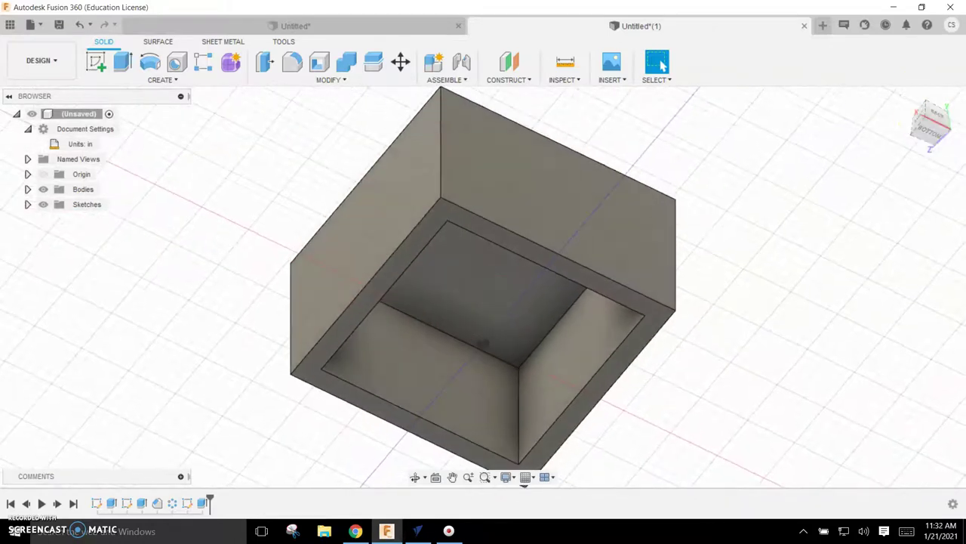
pyautogui.click(78, 25)
pyautogui.click(79, 25)
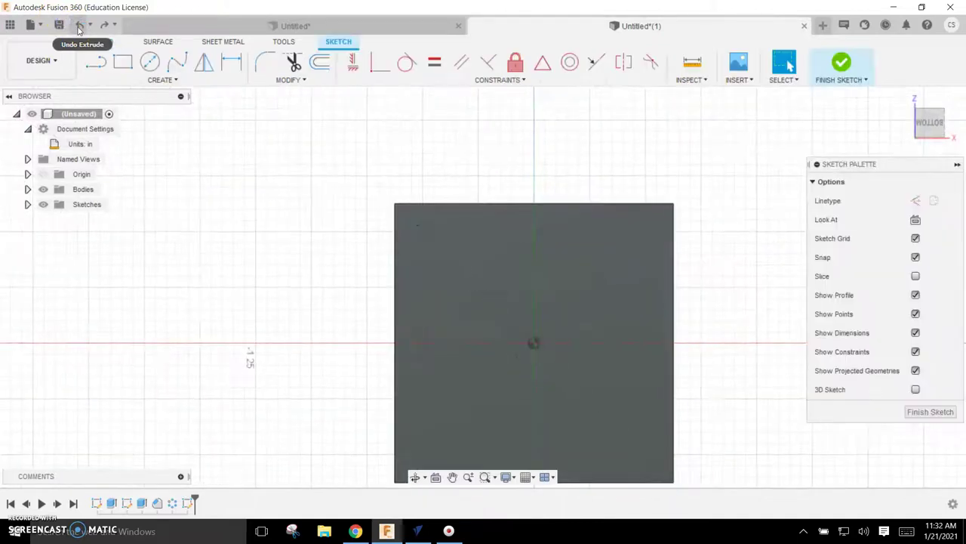
pyautogui.click(78, 25)
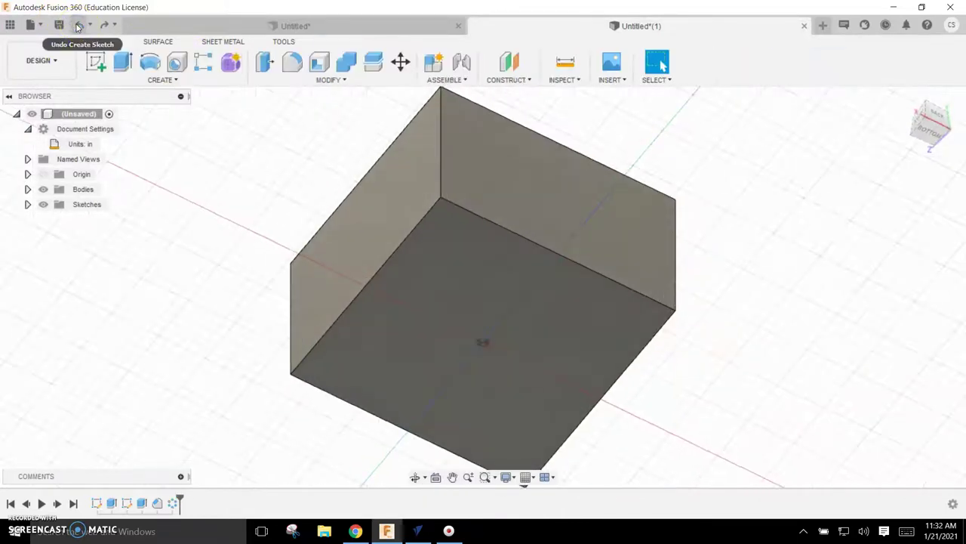
# Shell the block from its bottom face with an inside thickness of 0.1 in
pyautogui.click(297, 84)
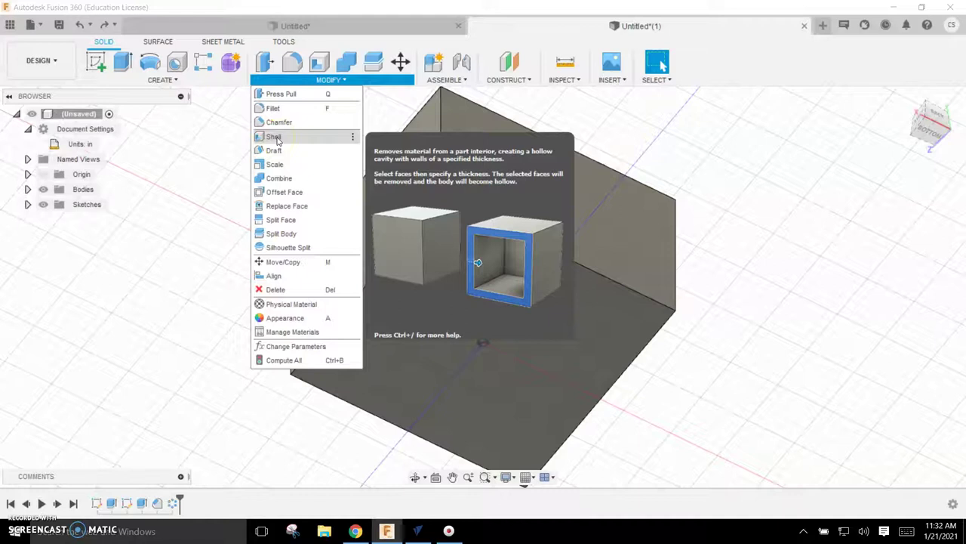
pyautogui.click(276, 138)
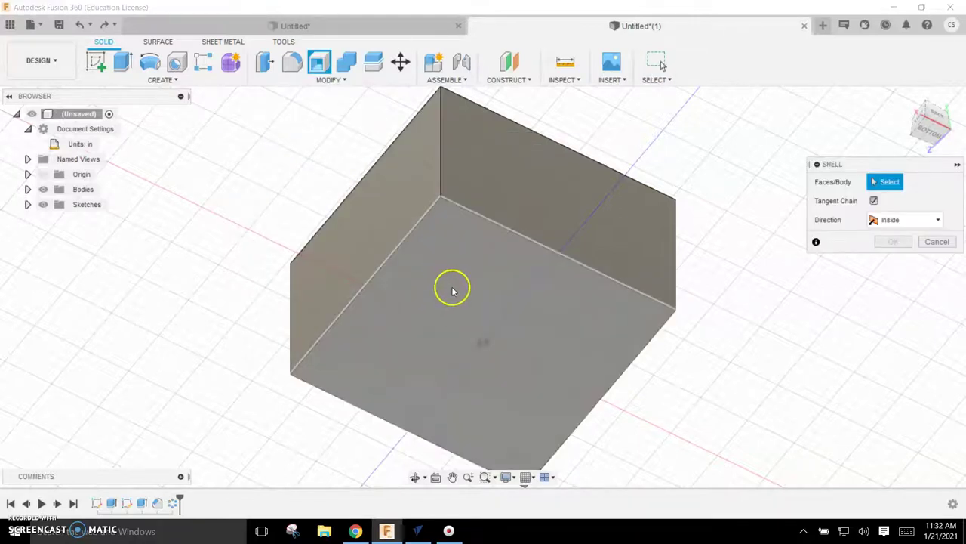
pyautogui.click(453, 284)
pyautogui.moveTo(912, 219); pyautogui.dragTo(848, 220)
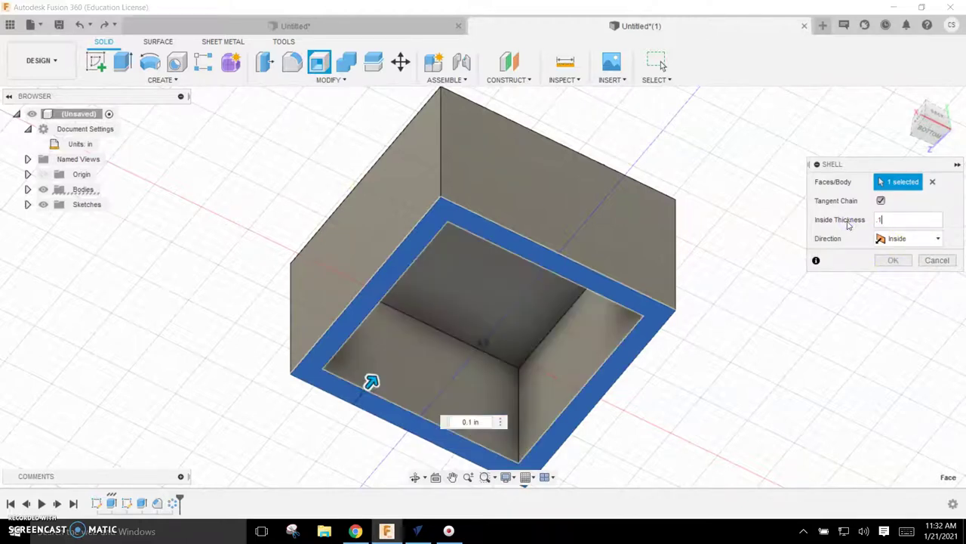
pyautogui.press('Return')
pyautogui.click(903, 102)
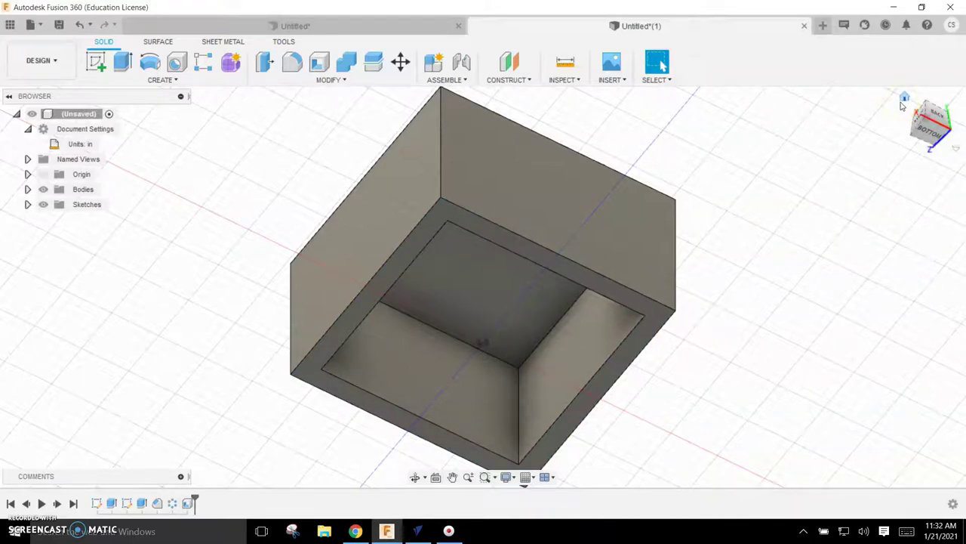
pyautogui.moveTo(935, 72)
pyautogui.mouseDown()
pyautogui.moveTo(925, 114)
pyautogui.moveTo(945, 130)
pyautogui.moveTo(935, 142)
pyautogui.moveTo(930, 134)
pyautogui.moveTo(935, 143)
pyautogui.mouseUp()
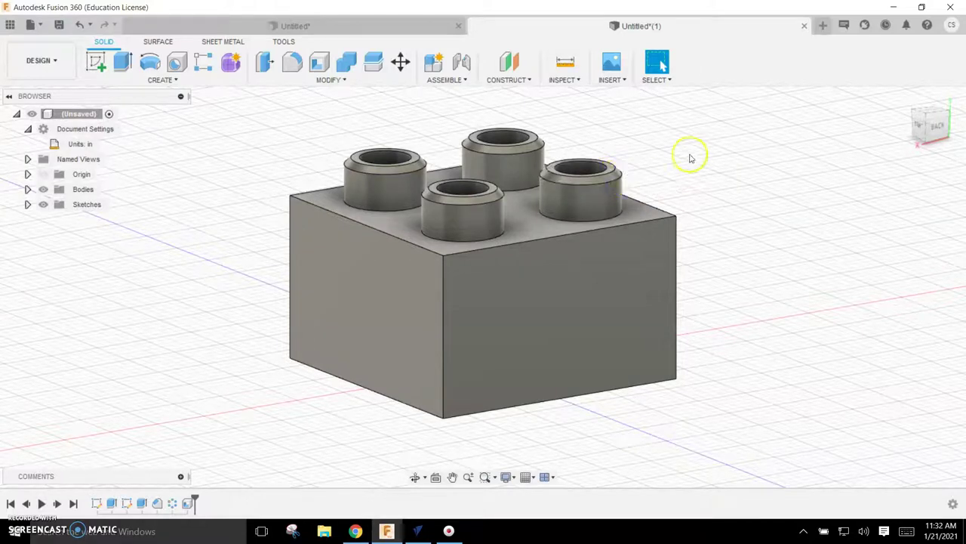
pyautogui.moveTo(930, 120); pyautogui.dragTo(915, 44)
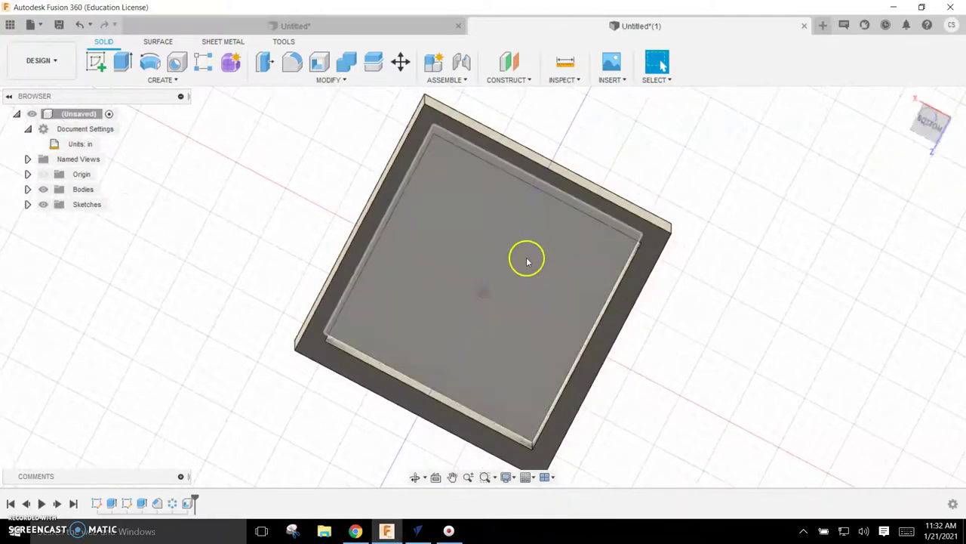
# Start a sketch on the inner face of the hollow underside and project the outer cylindrical faces of the four studs into it
pyautogui.click(96, 61)
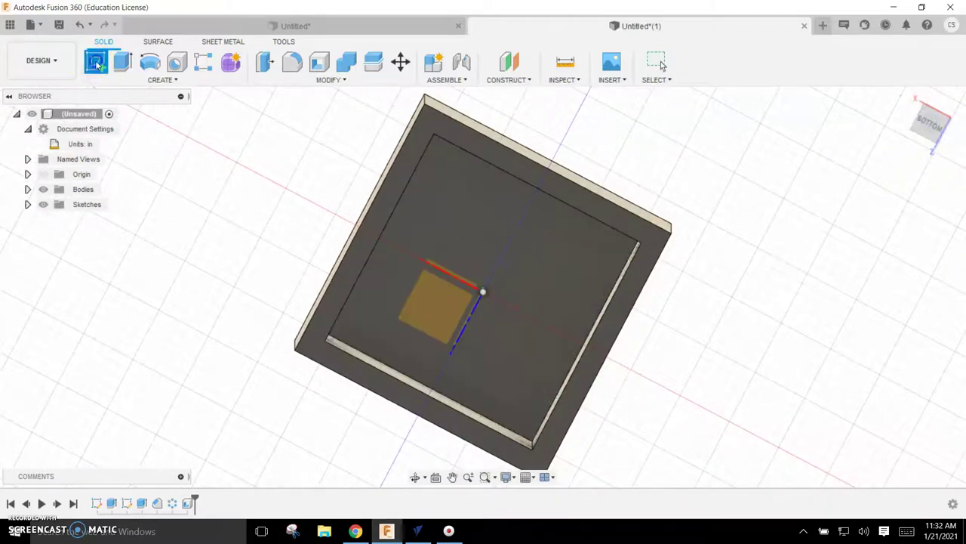
pyautogui.click(457, 219)
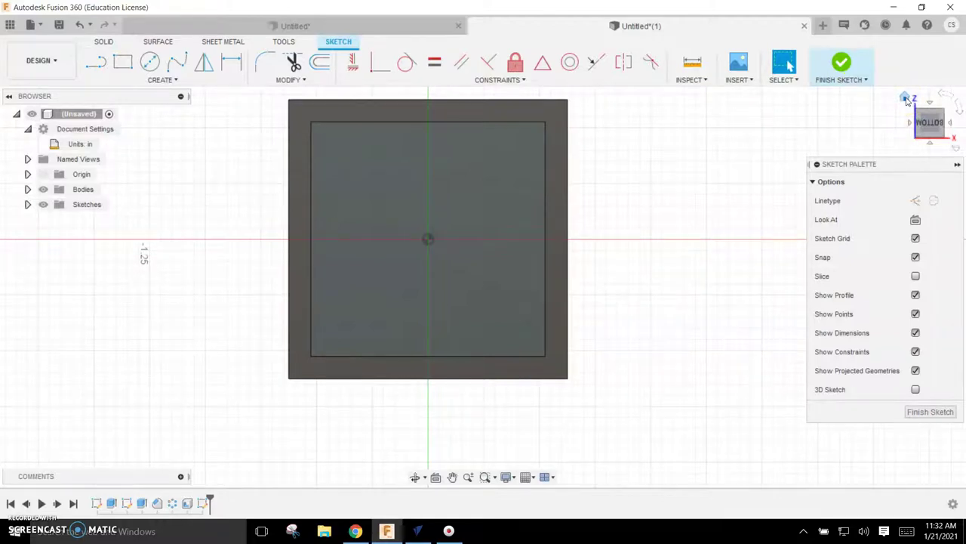
pyautogui.click(905, 99)
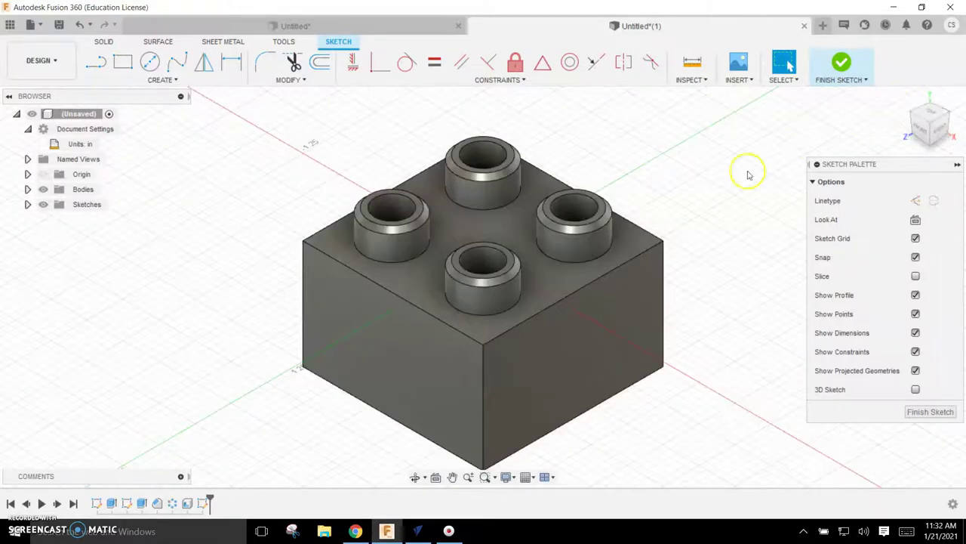
pyautogui.click(159, 82)
pyautogui.moveTo(165, 304)
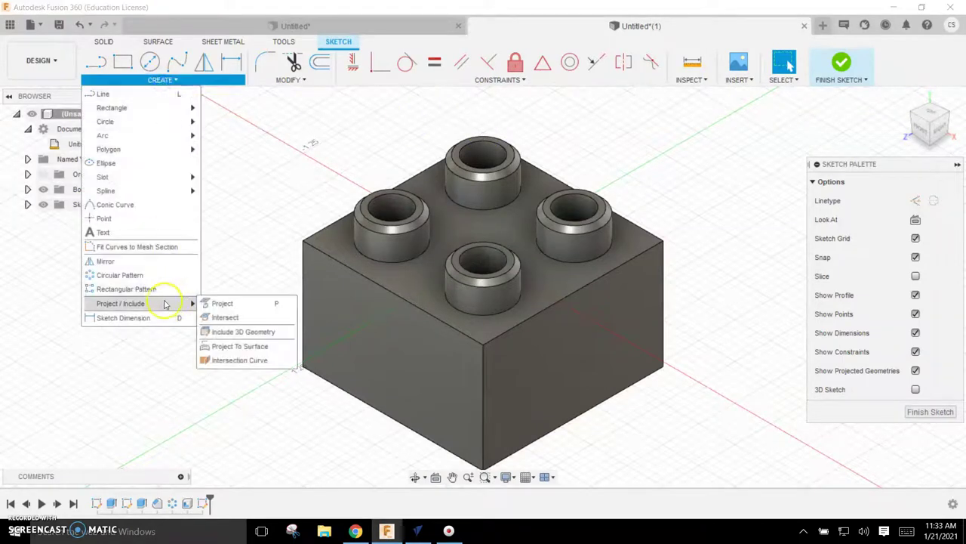
pyautogui.click(222, 304)
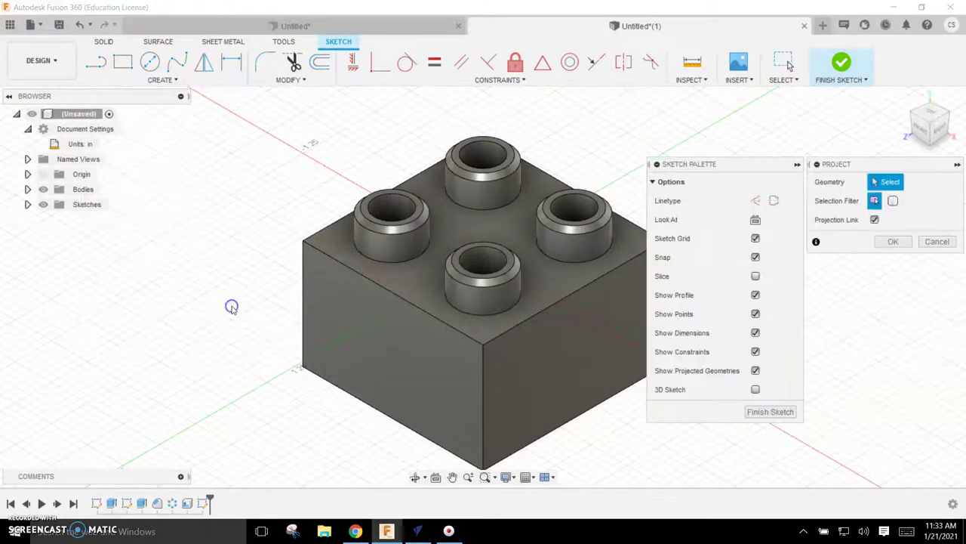
pyautogui.click(387, 253)
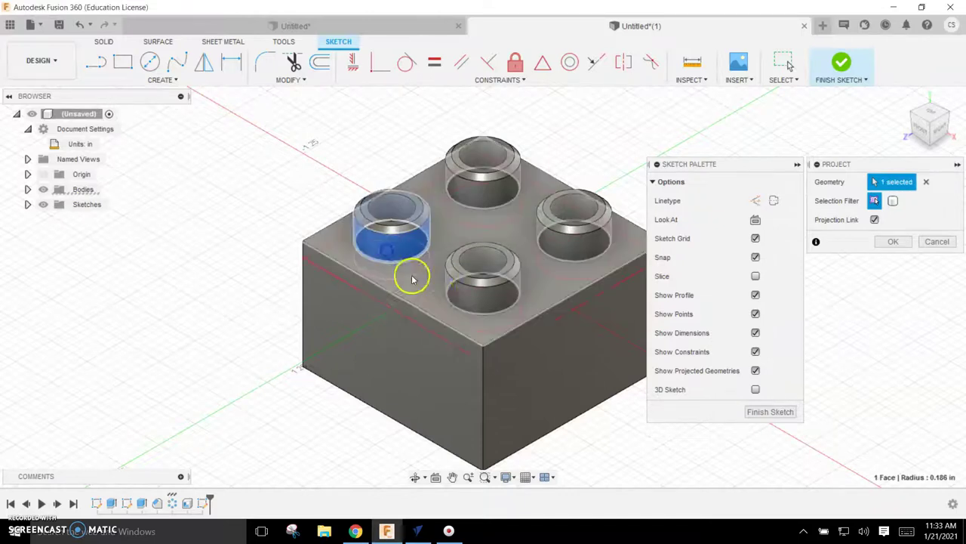
pyautogui.click(469, 302)
pyautogui.click(566, 252)
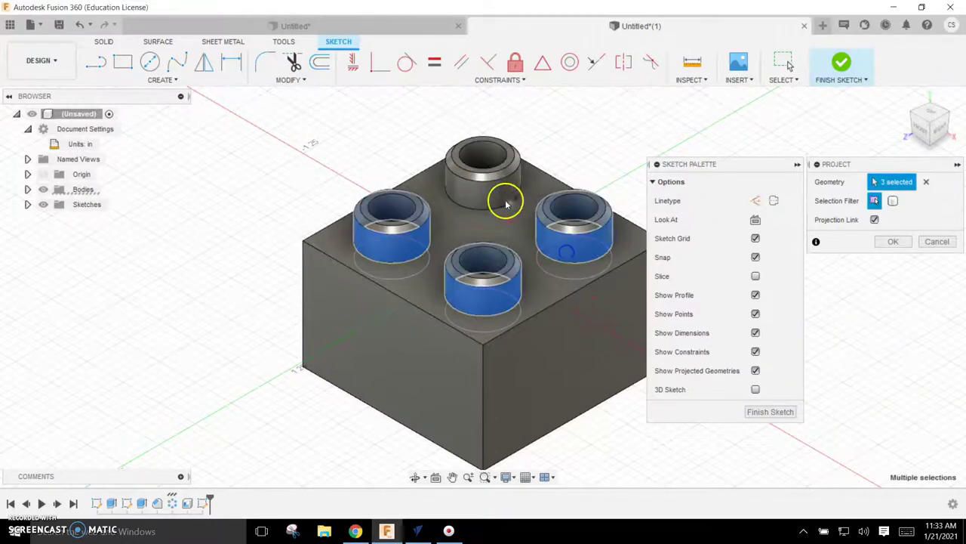
pyautogui.click(501, 196)
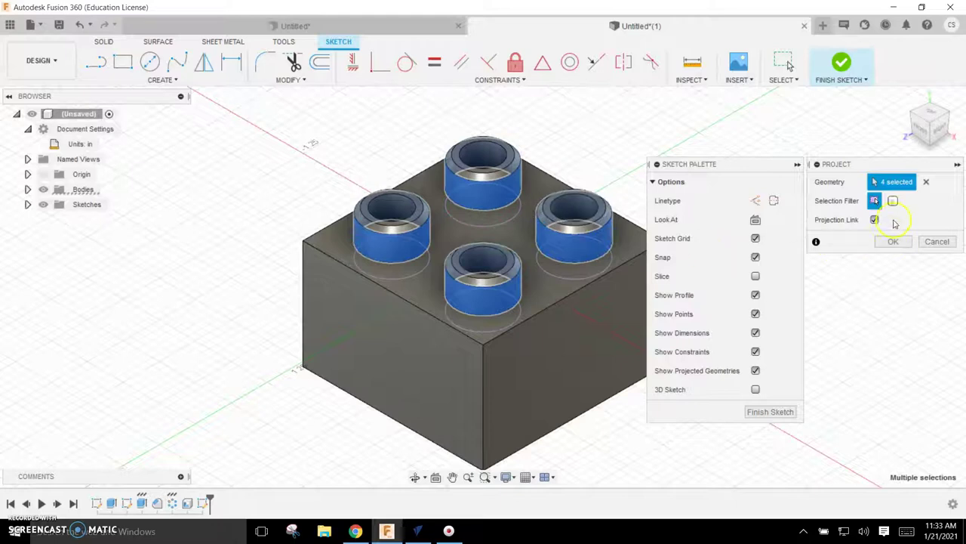
pyautogui.click(900, 244)
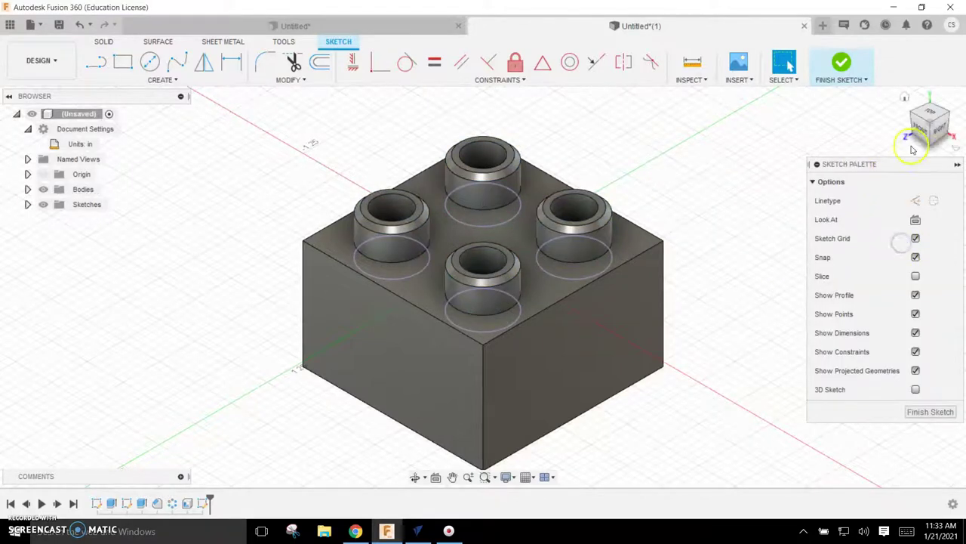
# Start the Circle command in the underside sketch containing the four projected stud outlines
pyautogui.moveTo(922, 98); pyautogui.dragTo(930, 134)
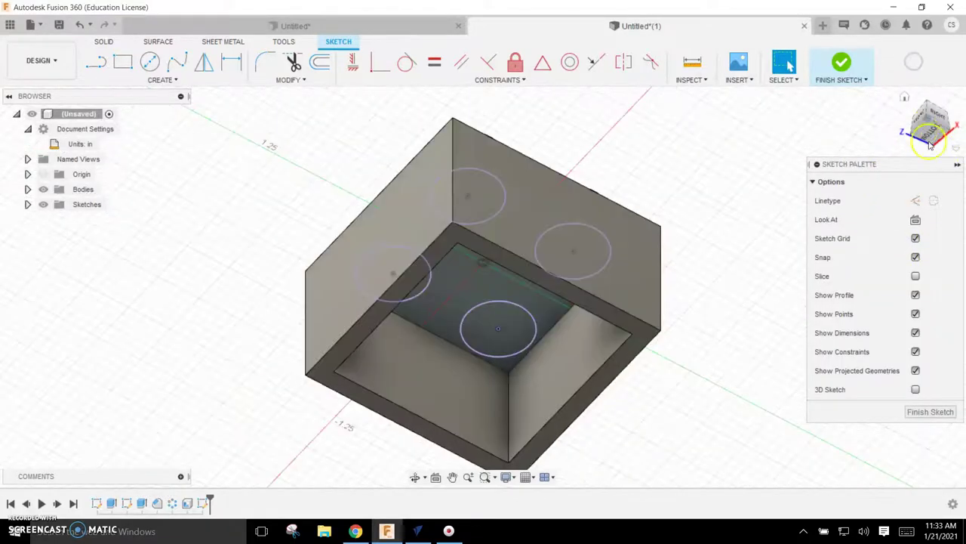
pyautogui.click(933, 133)
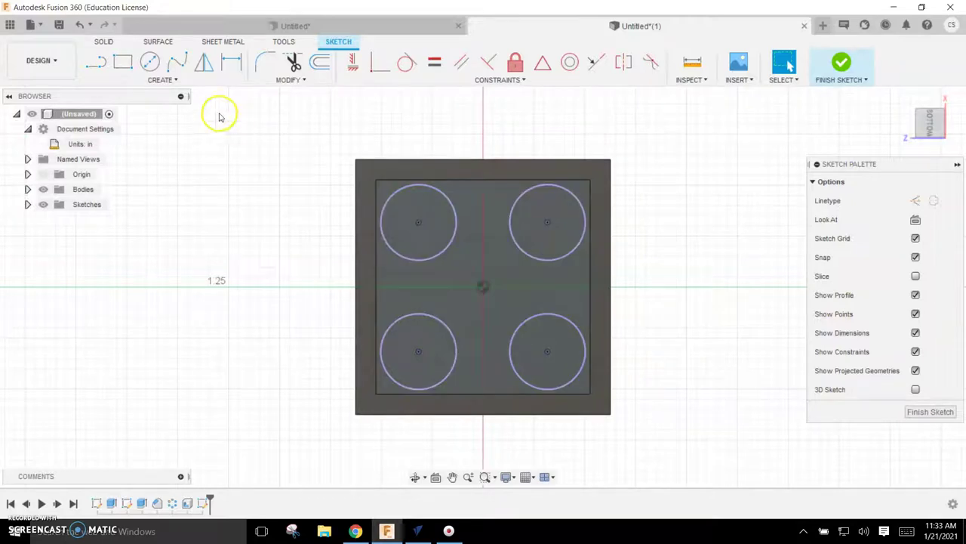
pyautogui.click(150, 63)
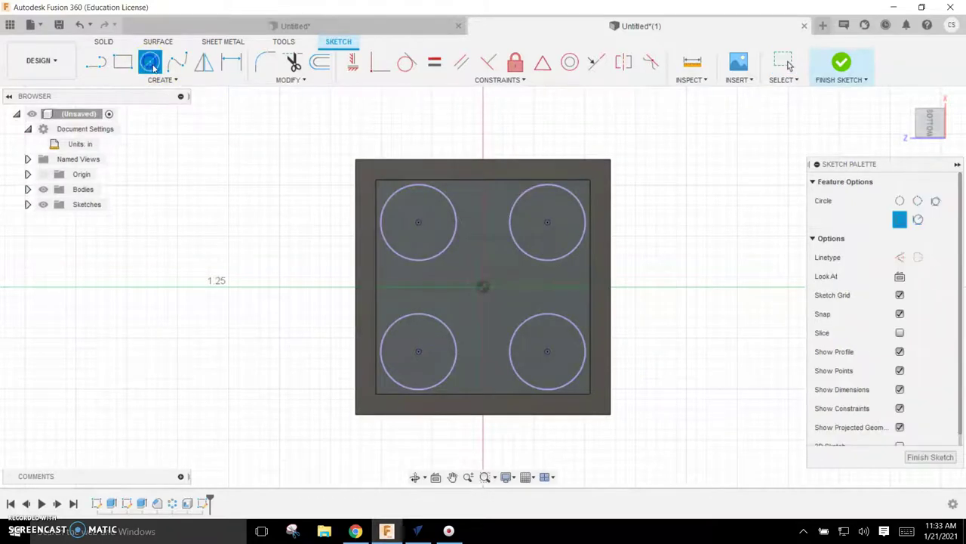